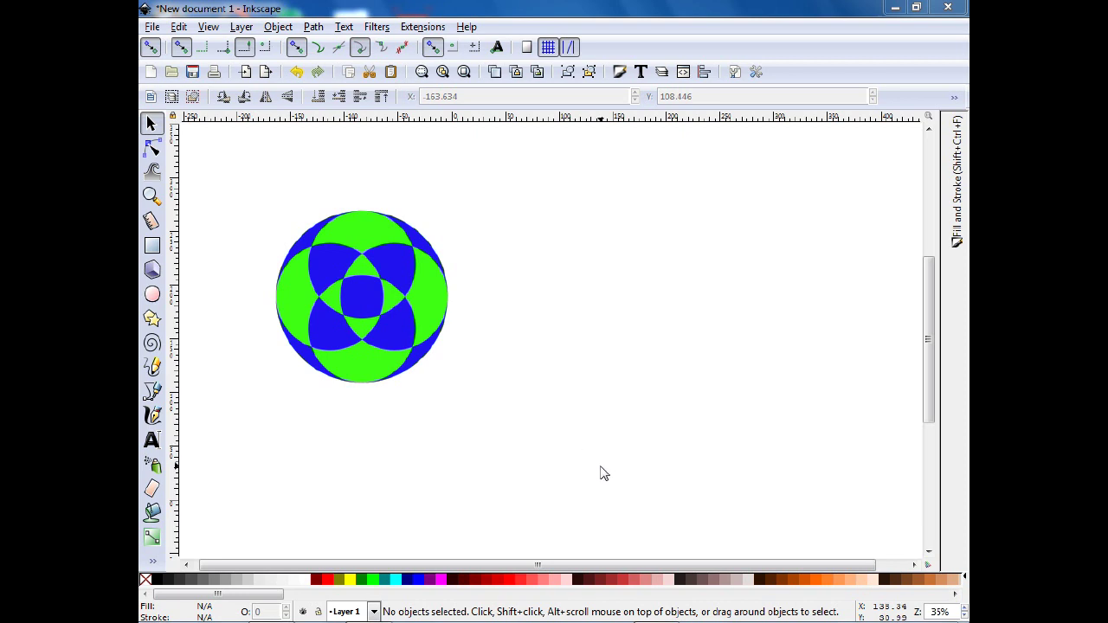
- Move the blue-and-green circle pattern group aside, then delete it
mouse_move(374, 306)
mouse_down()
mouse_move(478, 326)
mouse_move(449, 356)
mouse_up()
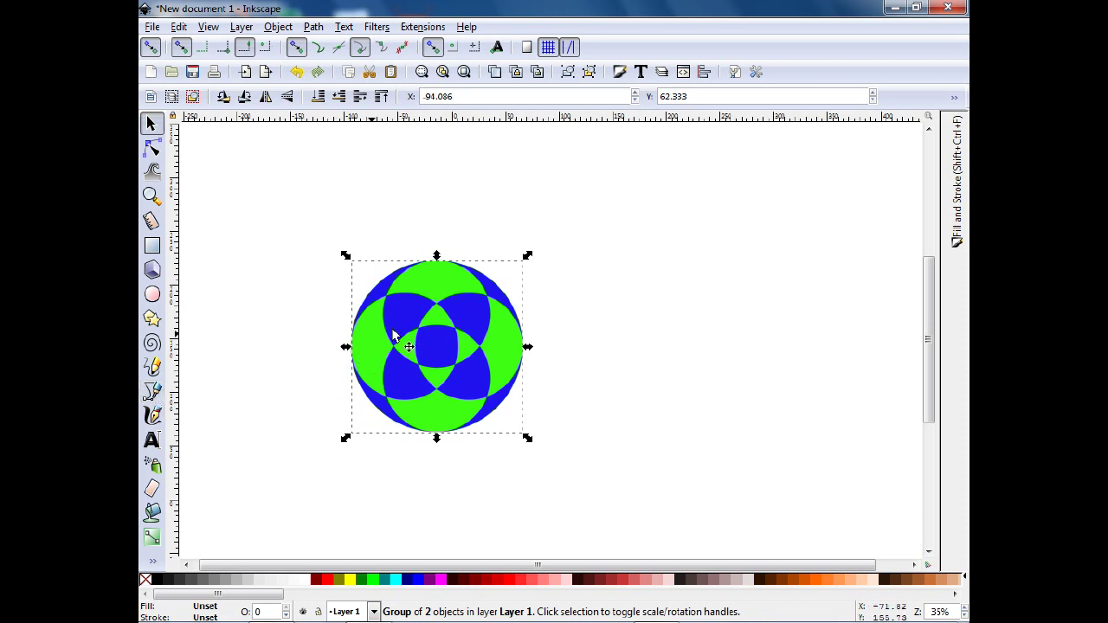
mouse_move(403, 305)
mouse_down()
mouse_move(498, 282)
mouse_move(385, 344)
mouse_up()
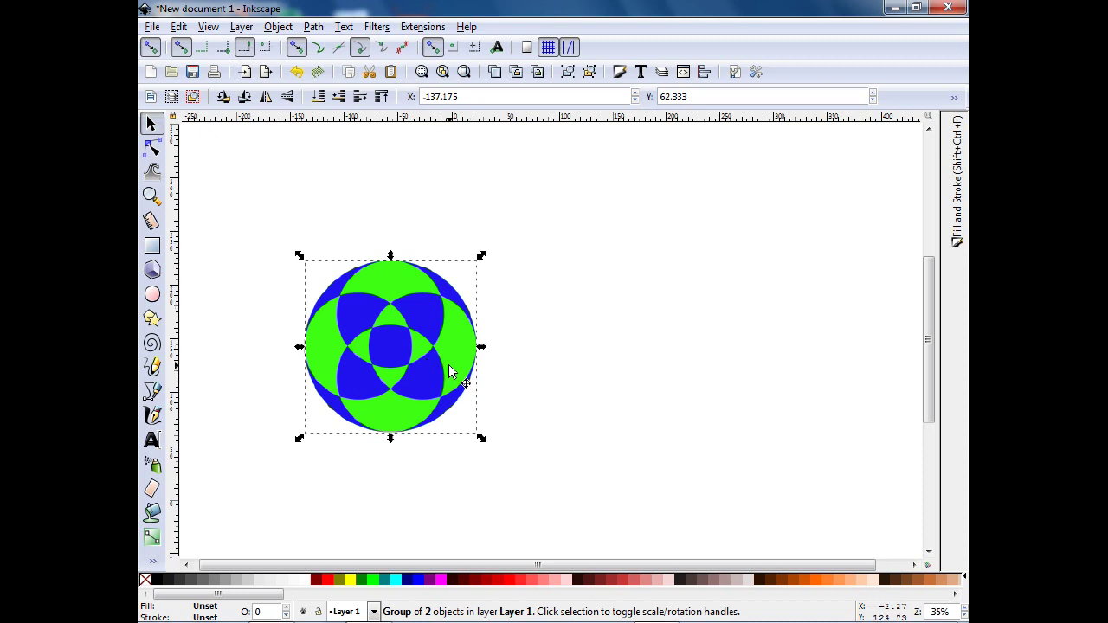
key(Delete)
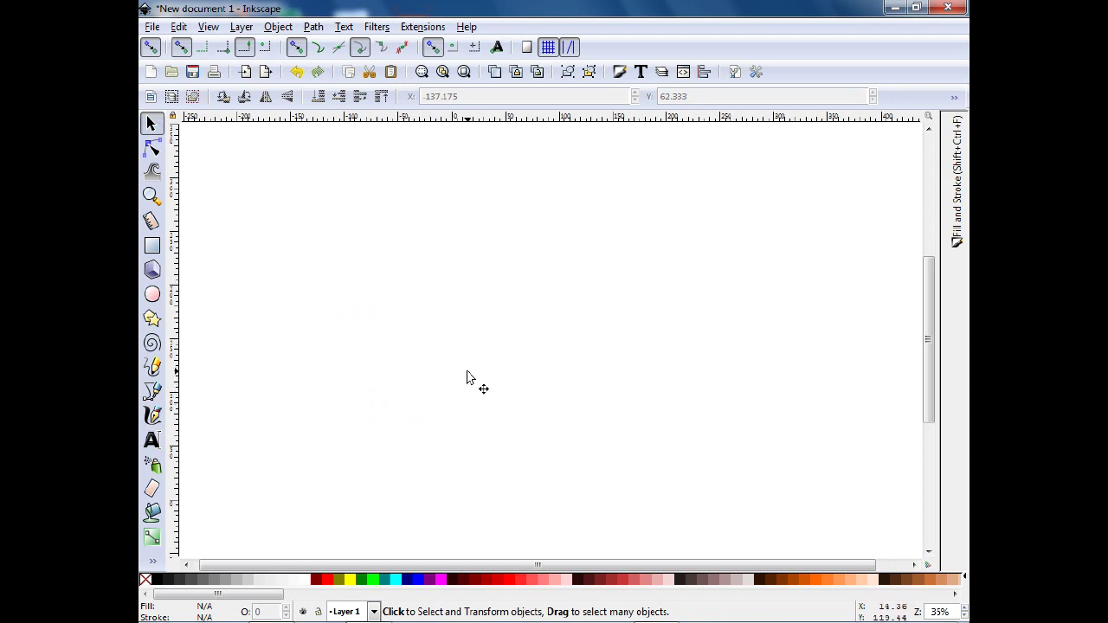
- Draw a green ellipse and set its Rx and Ry to 80 to make a circle
click(151, 294)
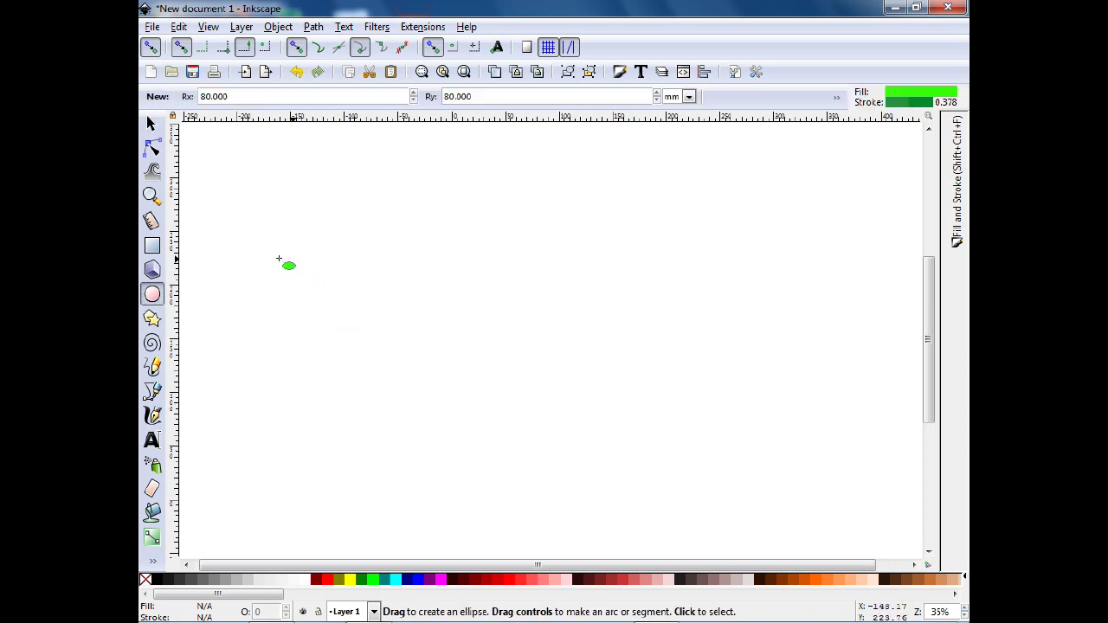
mouse_move(244, 241)
mouse_down()
mouse_move(305, 337)
mouse_move(452, 437)
mouse_up()
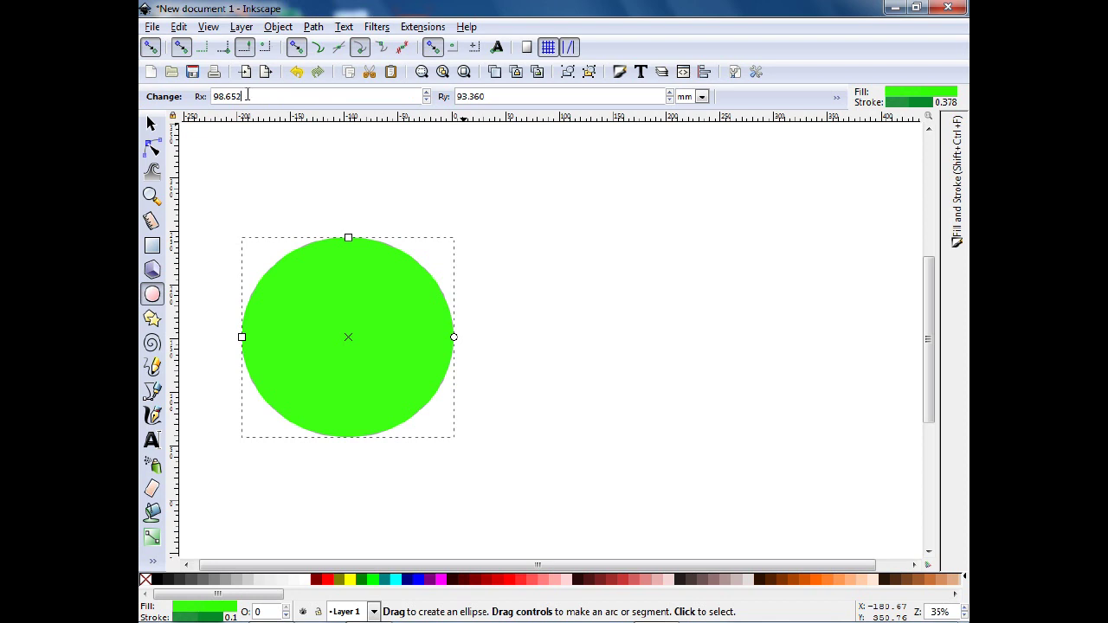
drag(247, 96, 208, 97)
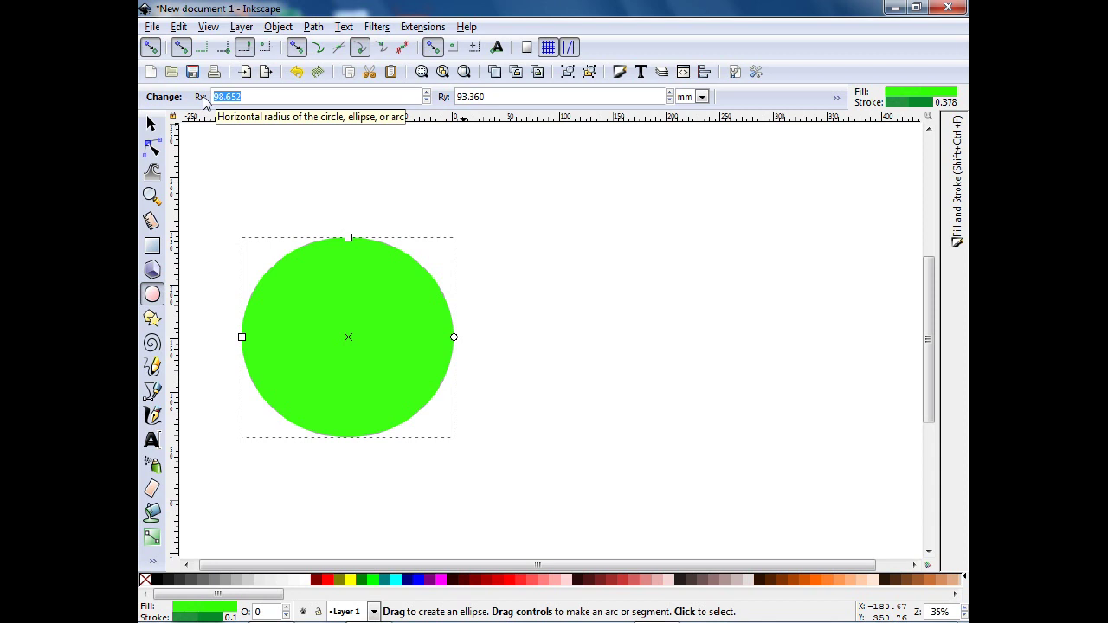
text(80)
key(Tab)
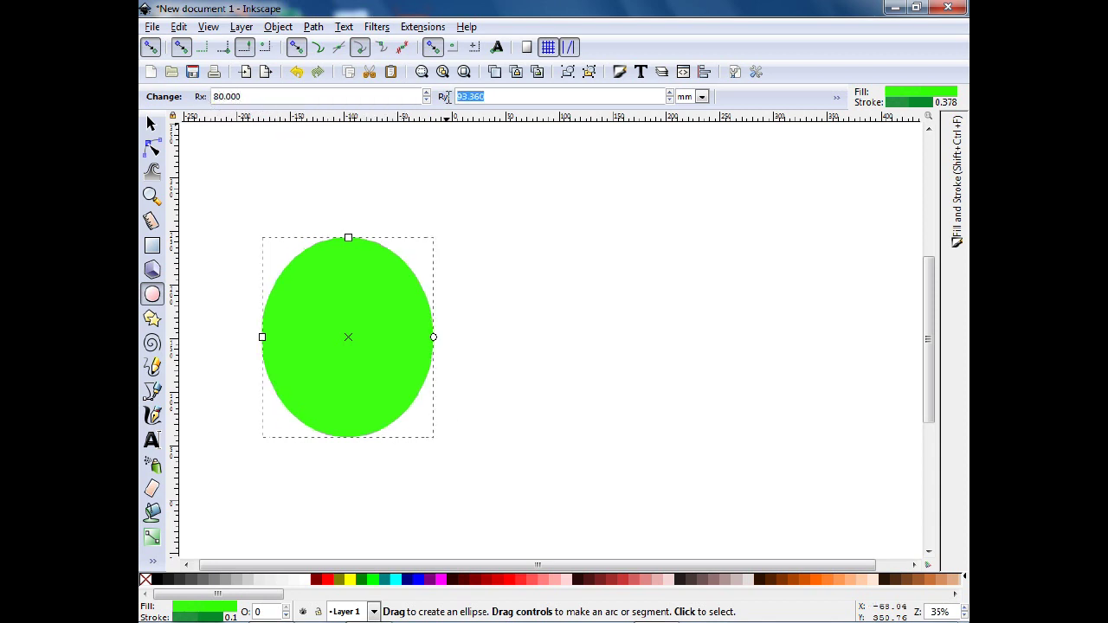
text(80)
click(492, 197)
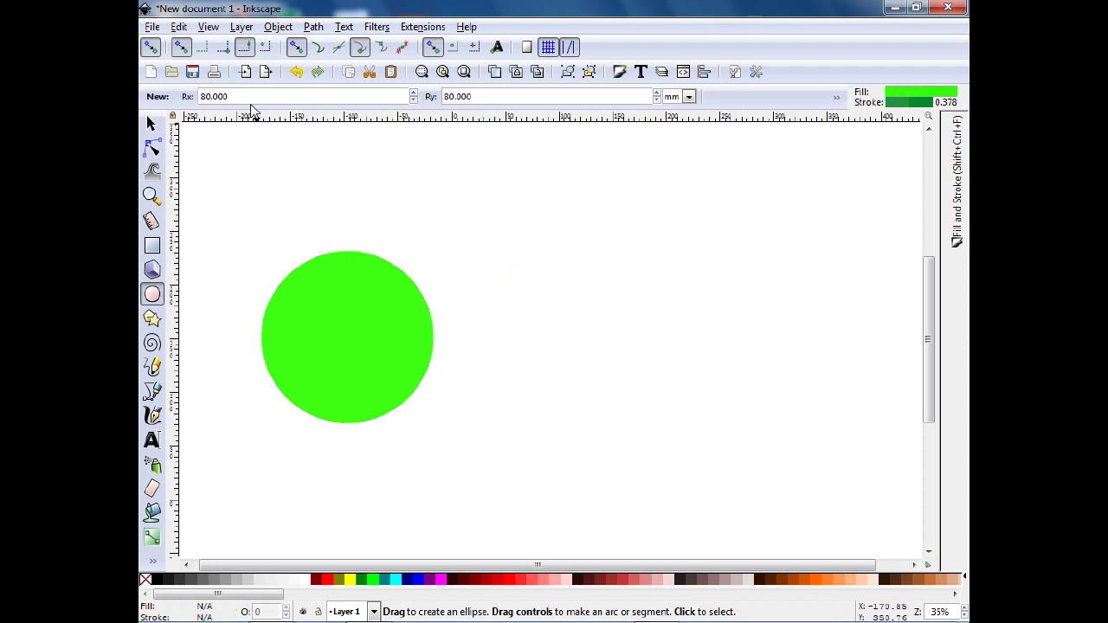
- Resize the circle so Rx and Ry are both 100 mm
double_click(220, 95)
click(310, 324)
drag(258, 96, 182, 102)
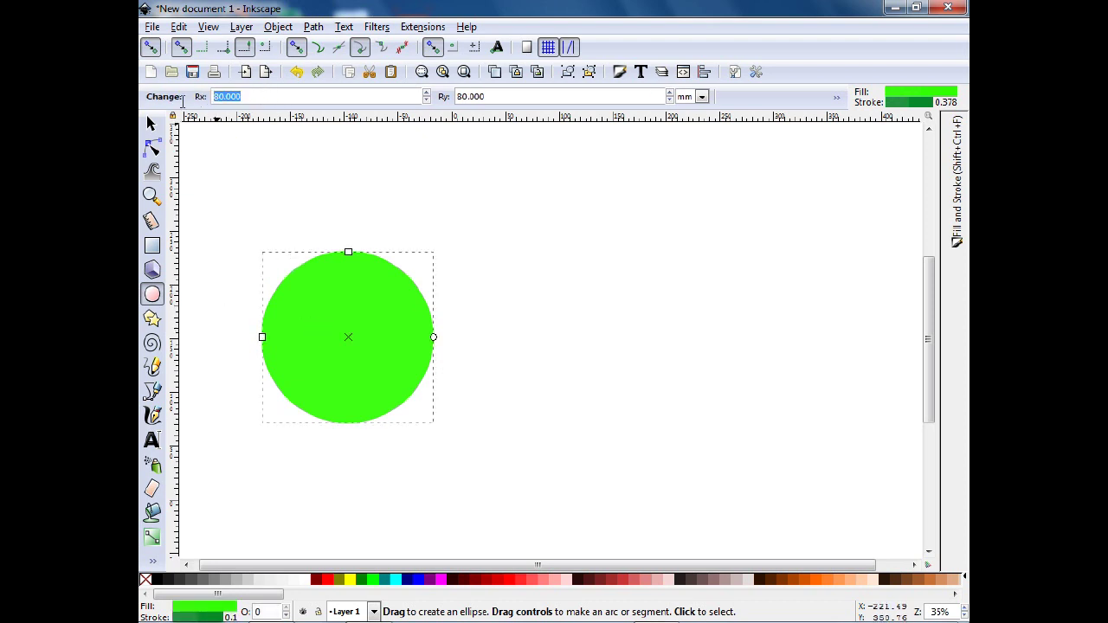
text(1)
drag(487, 96, 447, 98)
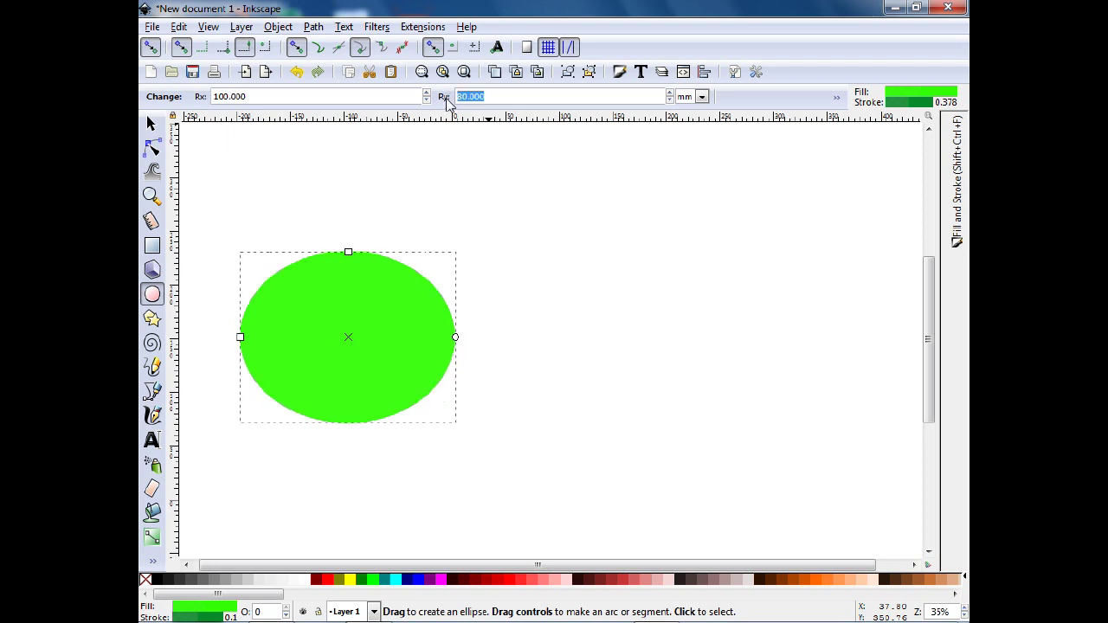
text(1)
click(457, 217)
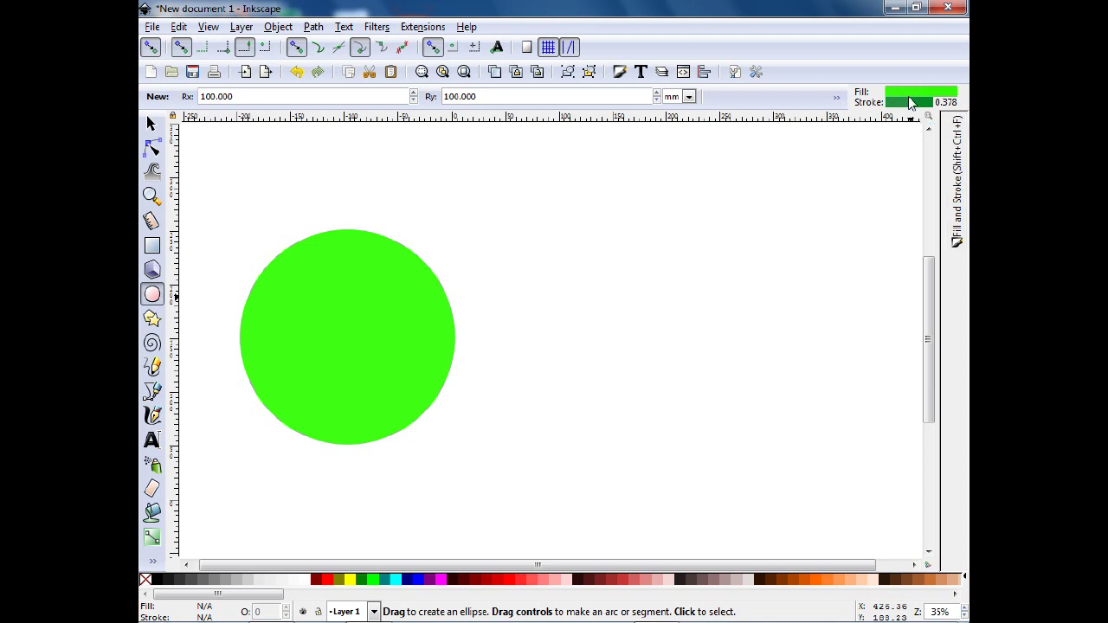
- Expand the Fill and Stroke dialog, glance at Ellipse tool preferences, and browse its tabs
click(958, 245)
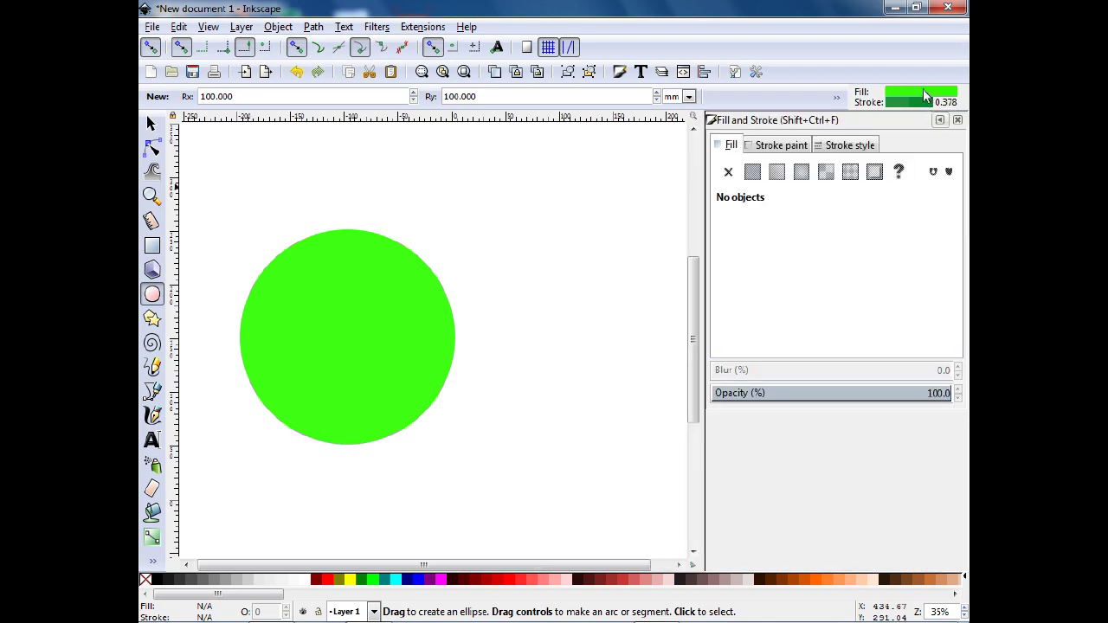
click(925, 95)
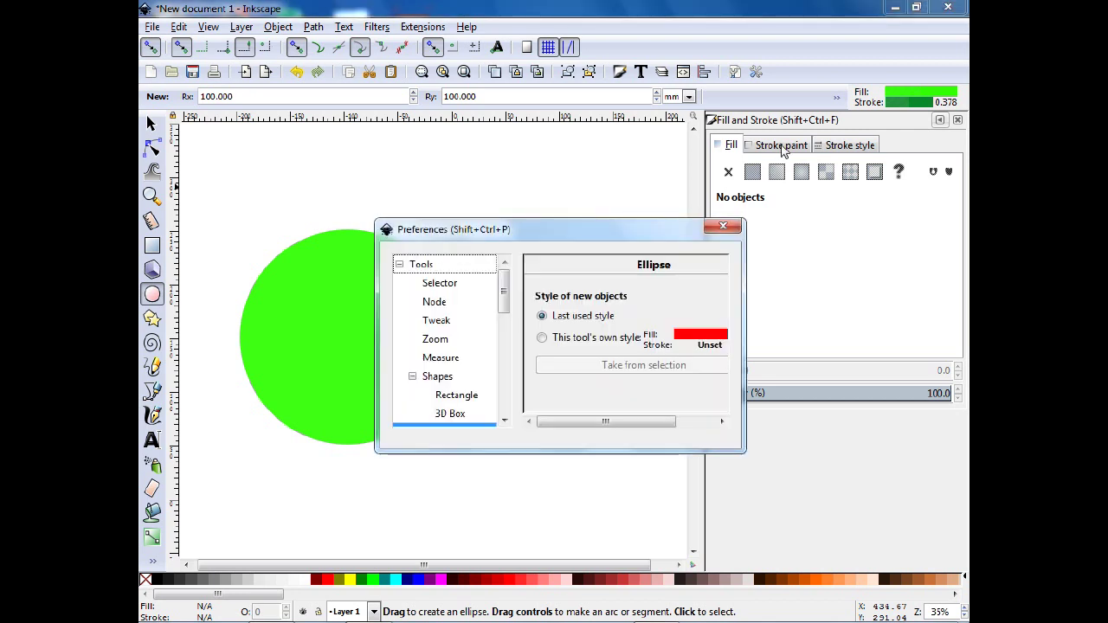
click(723, 226)
click(792, 147)
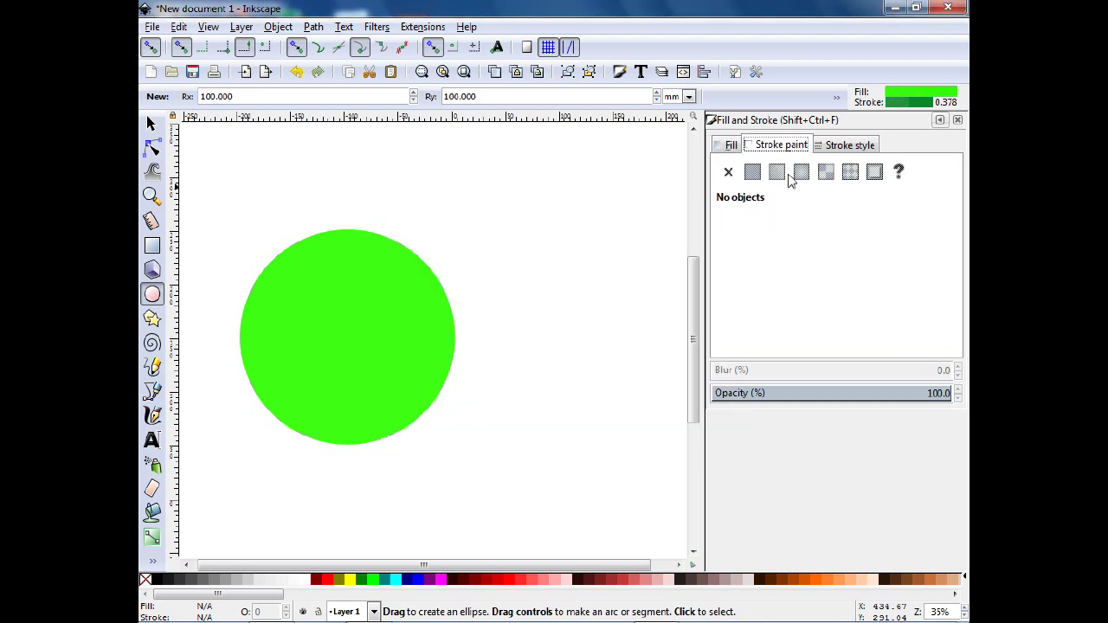
click(836, 147)
click(732, 147)
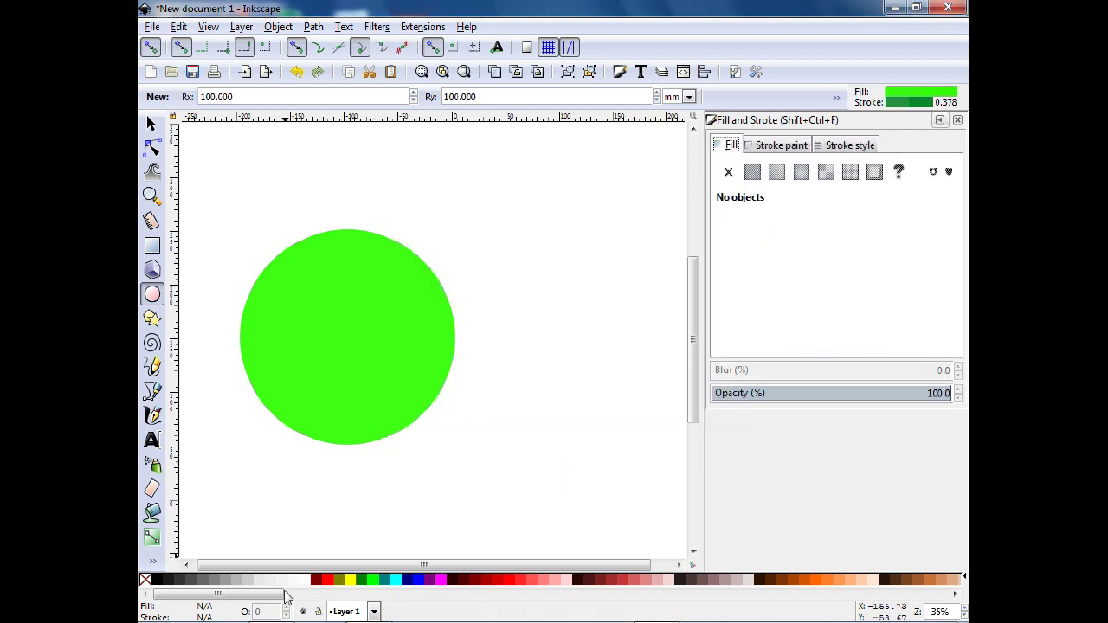
- Leave the Ellipse tool style preference on last used style and show the Stroke style options
click(916, 97)
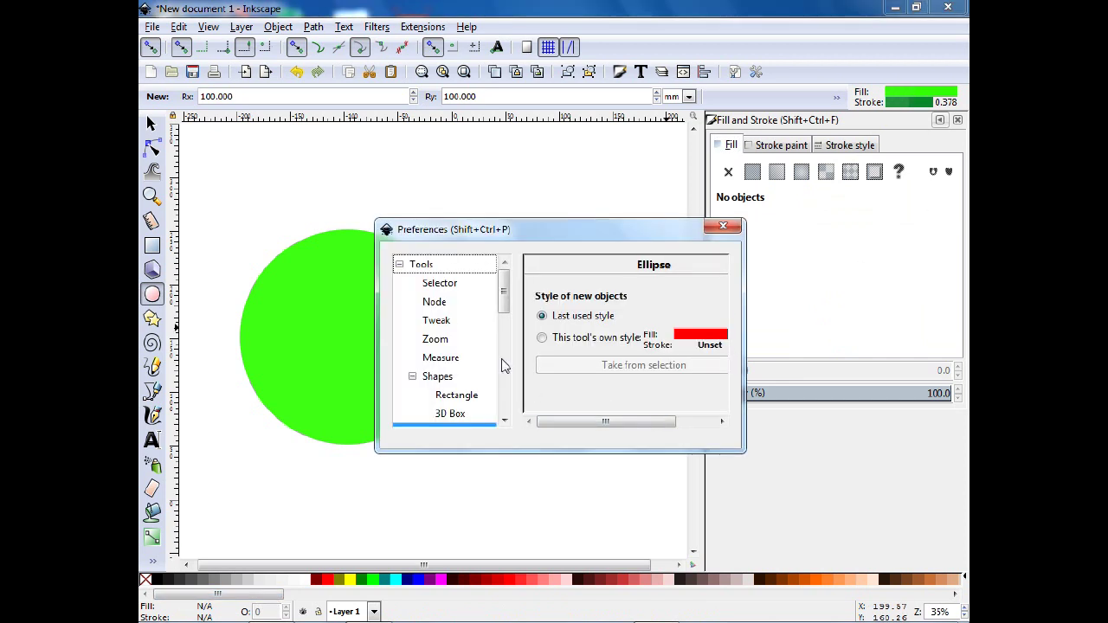
mouse_move(505, 293)
mouse_down()
mouse_move(503, 343)
mouse_move(520, 392)
mouse_move(507, 334)
mouse_up()
click(721, 227)
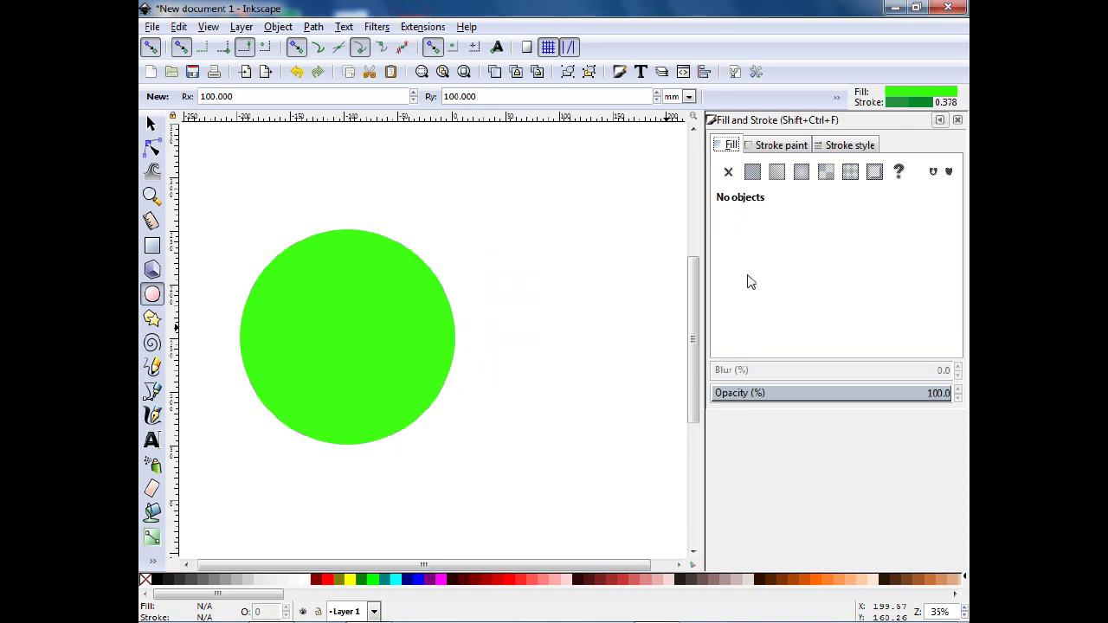
click(794, 145)
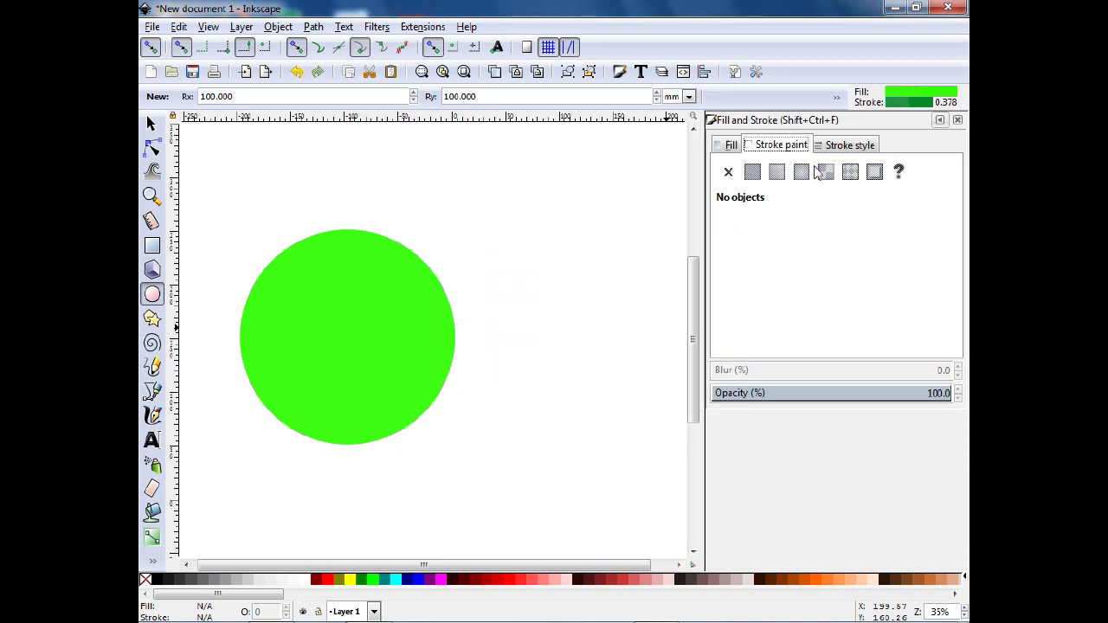
click(841, 146)
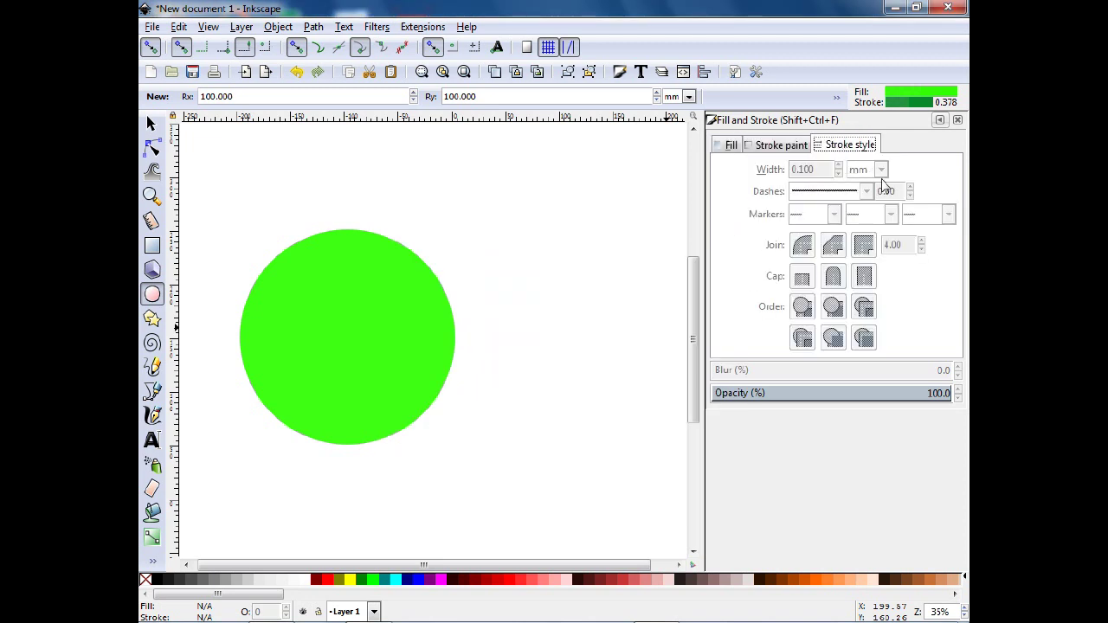
click(905, 98)
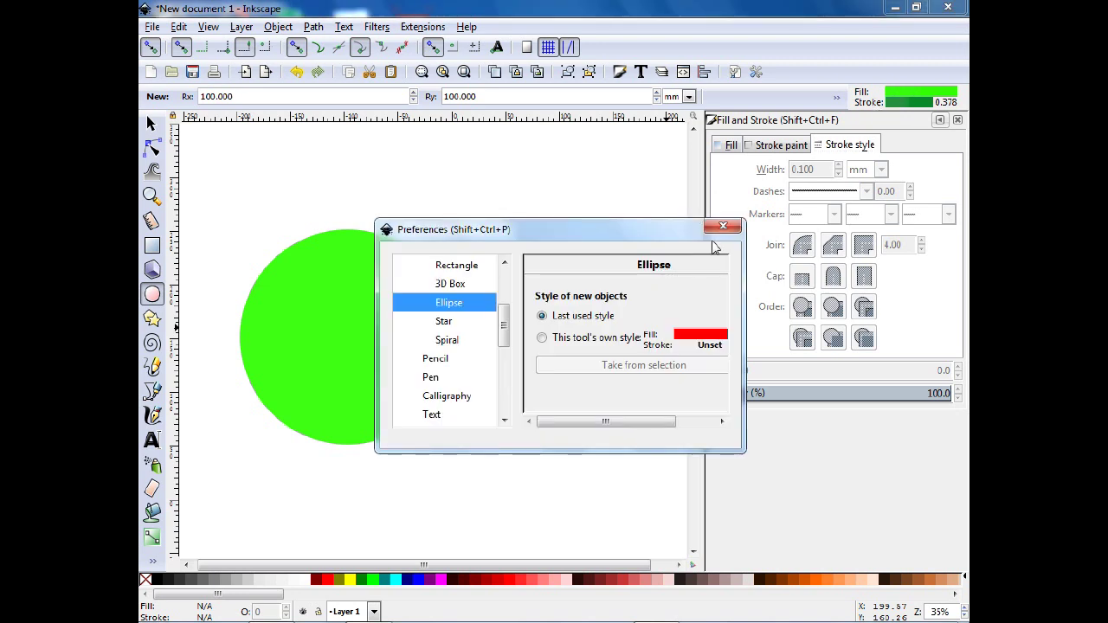
click(724, 226)
- Select the green circle and set its stroke hue to blue
click(150, 125)
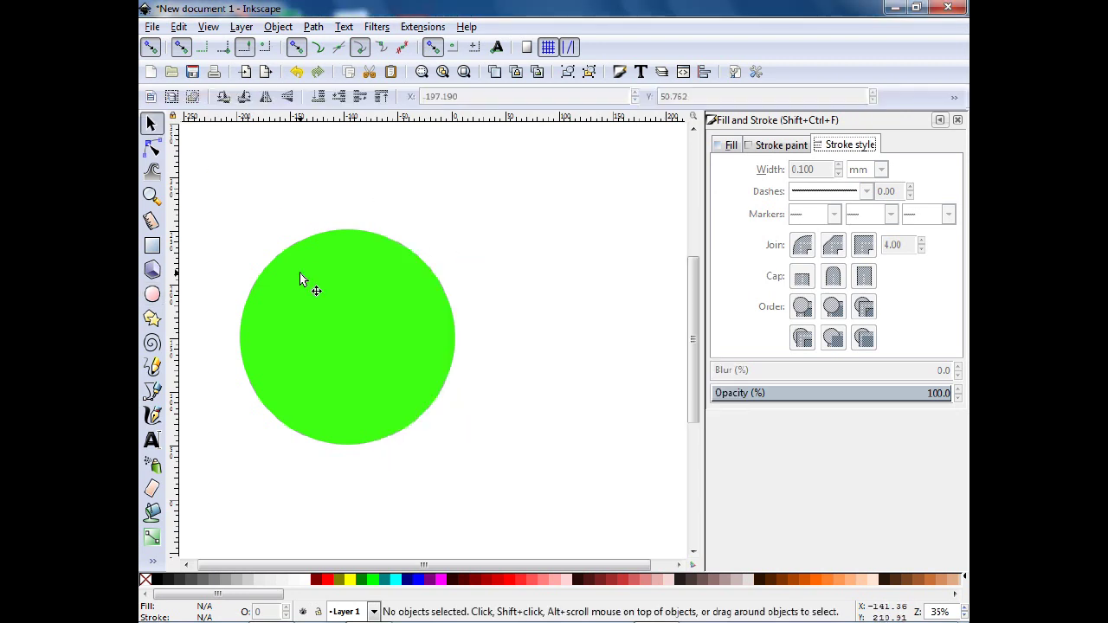
click(321, 284)
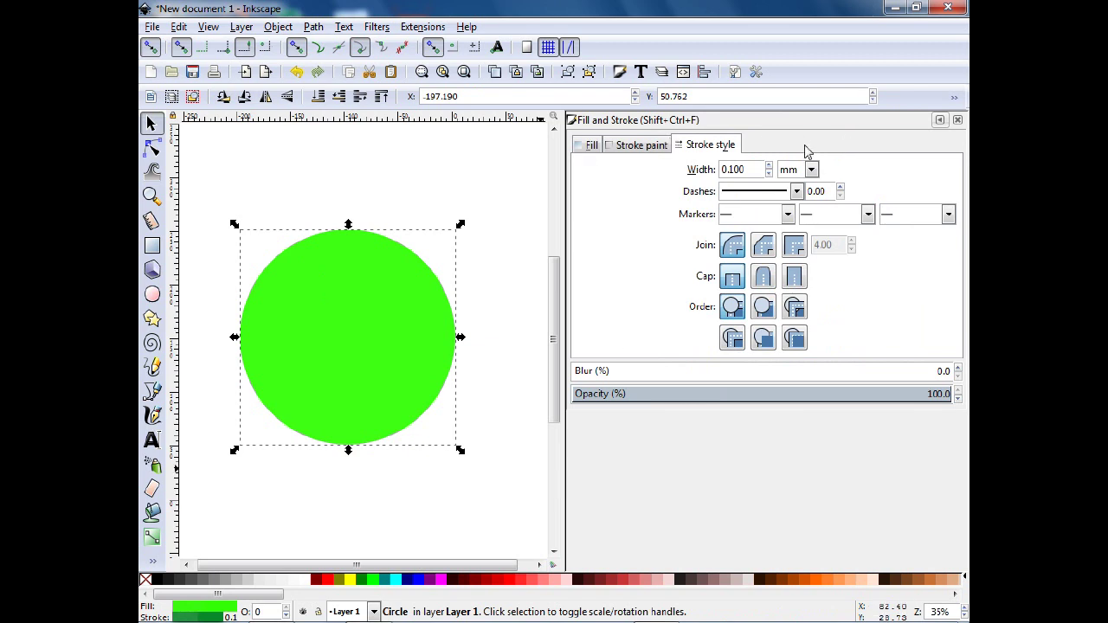
click(638, 146)
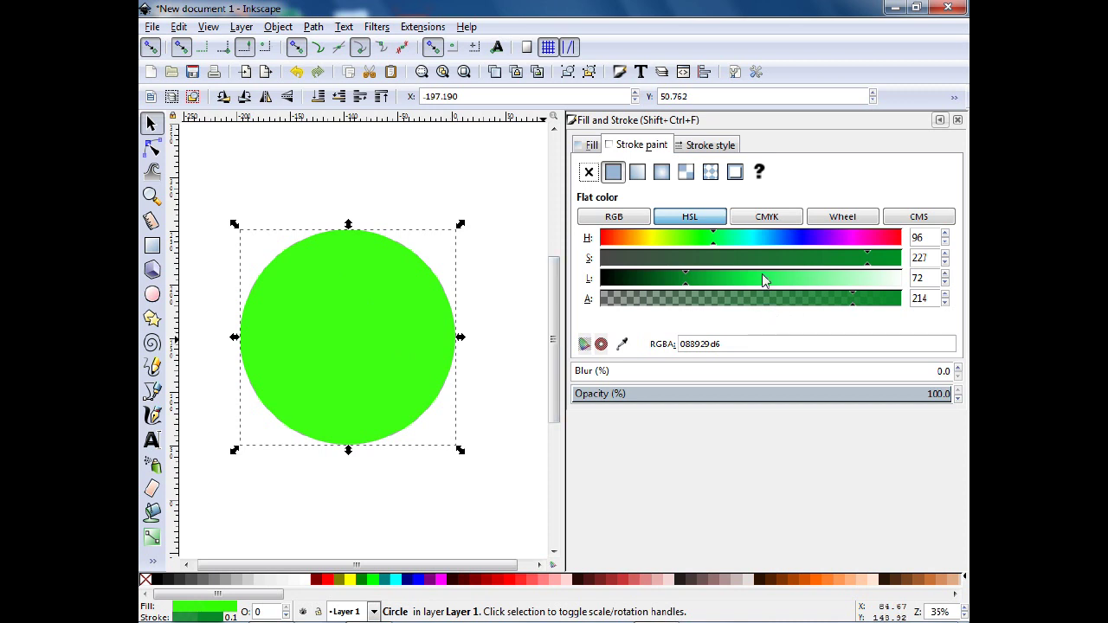
click(792, 240)
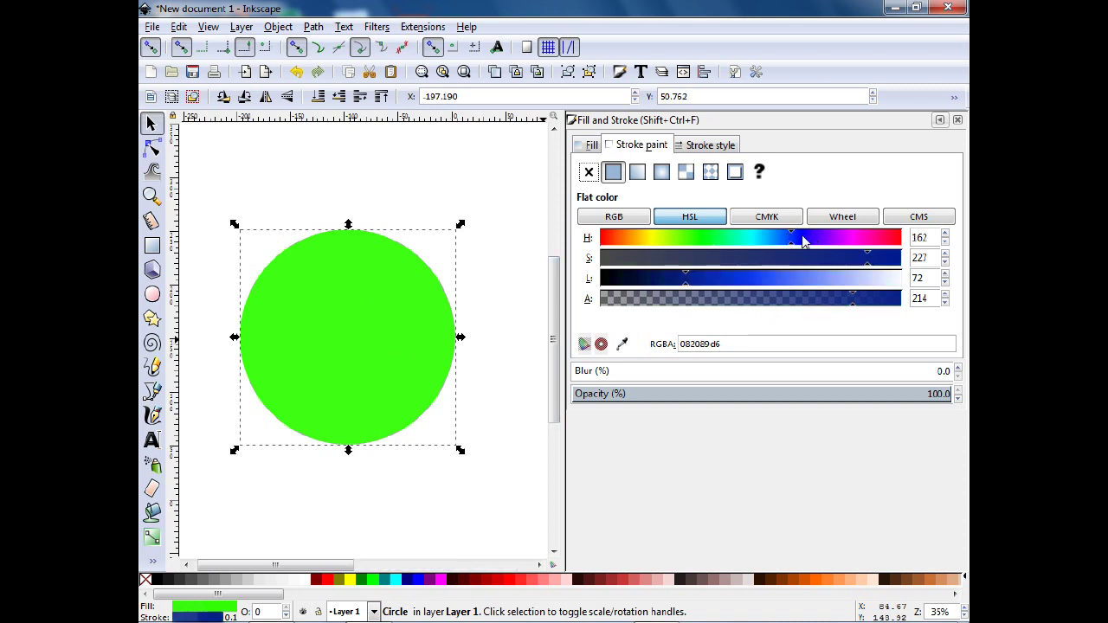
click(803, 241)
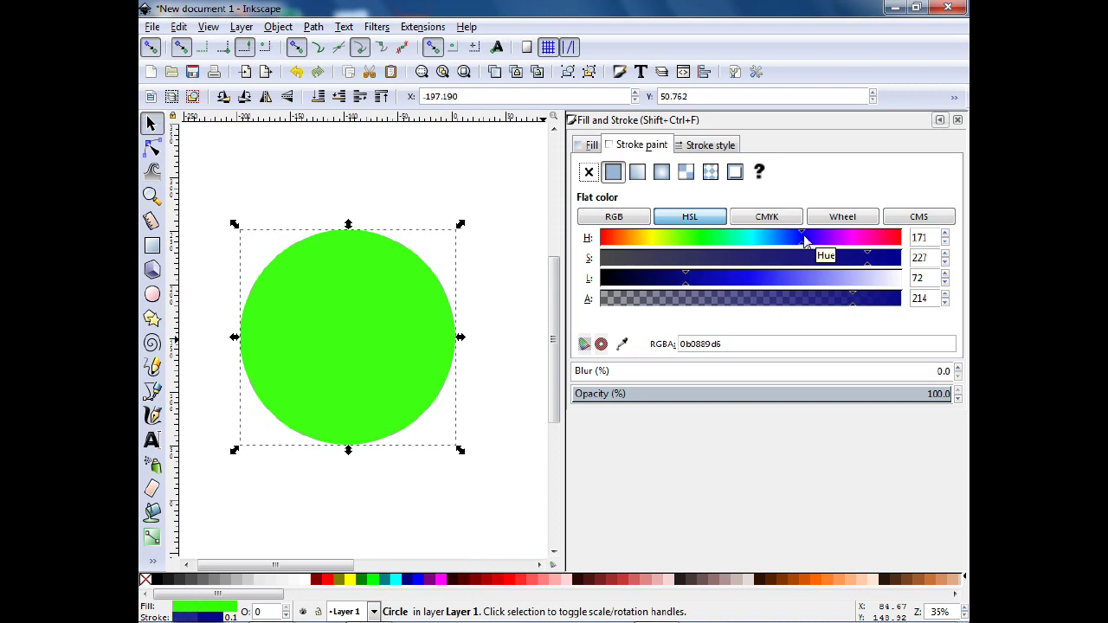
click(806, 241)
- Set the circle's fill hue to blue, then collapse the dialog and deselect
click(199, 611)
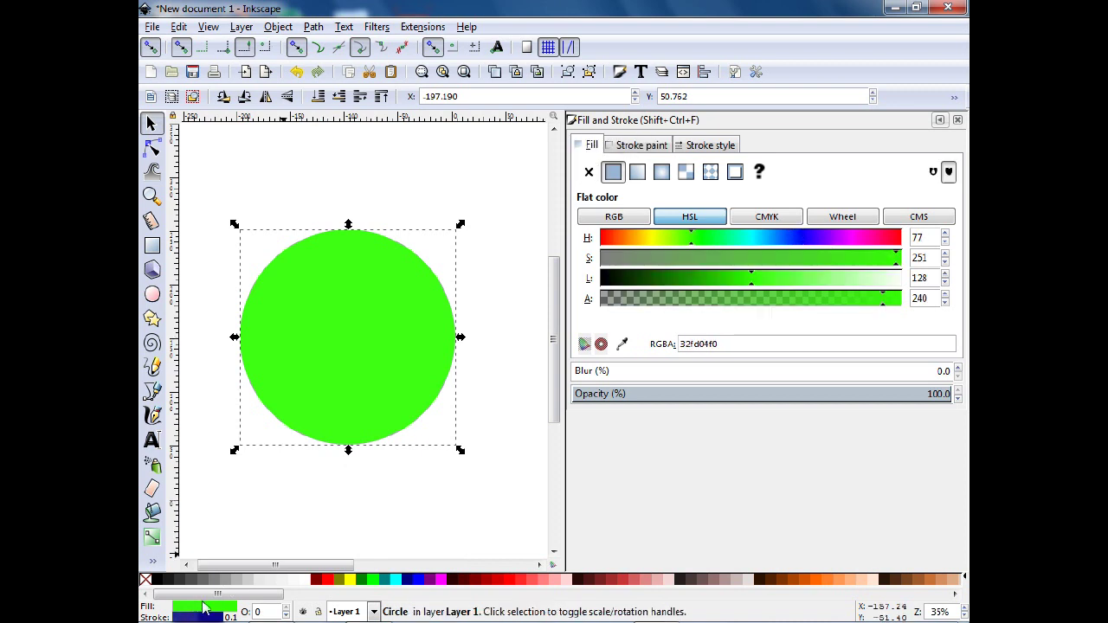
click(782, 239)
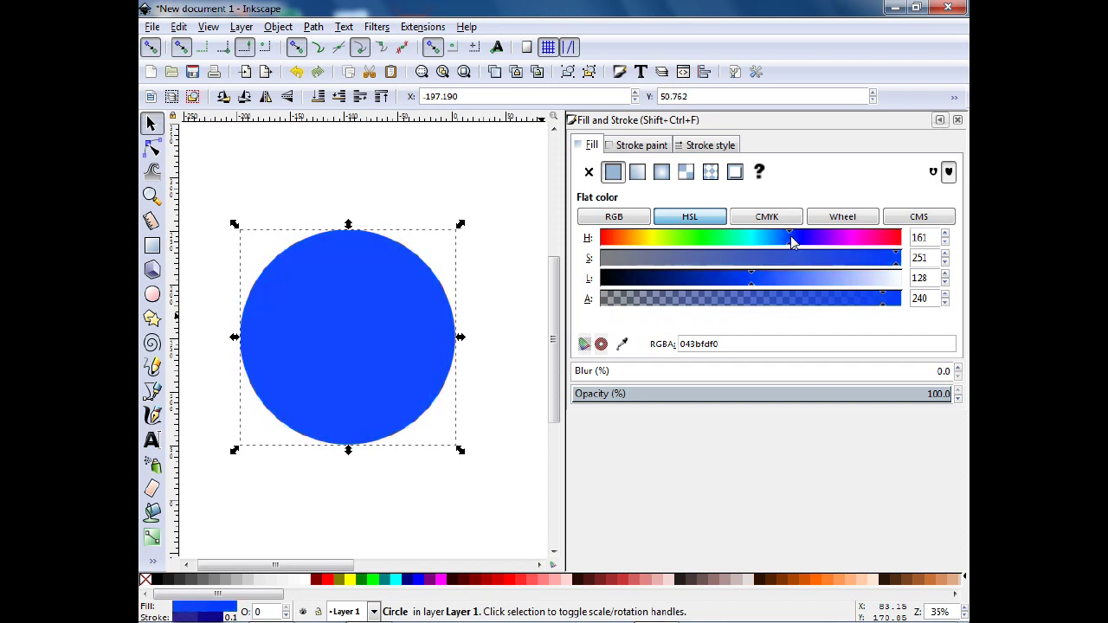
click(939, 120)
click(547, 384)
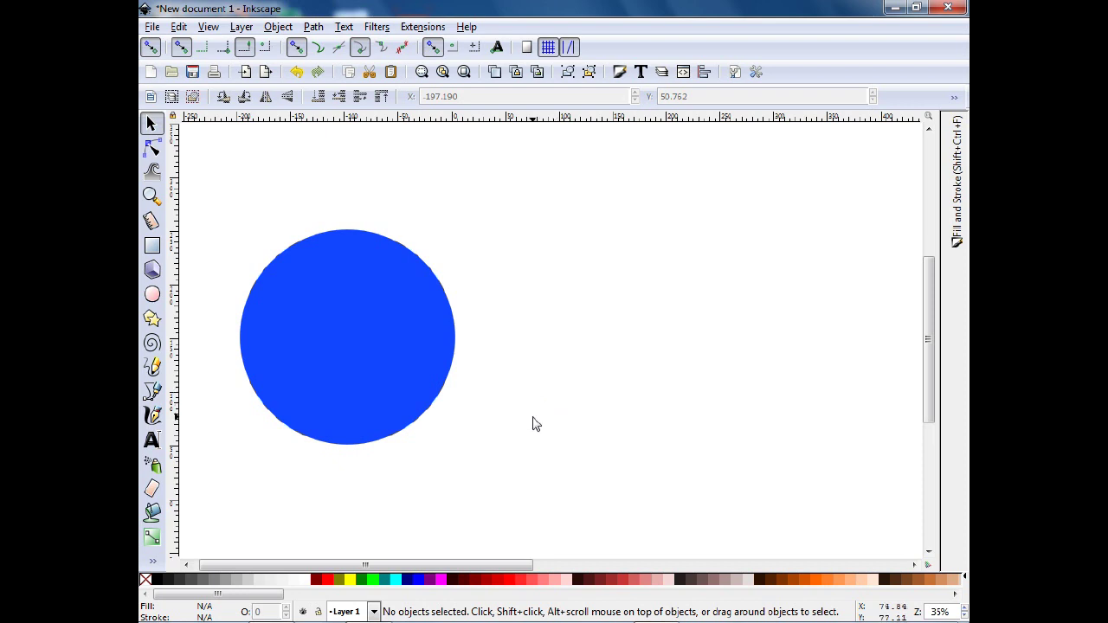
- Draw a circle right of the large one with Rx and Ry both 70 mm
click(151, 294)
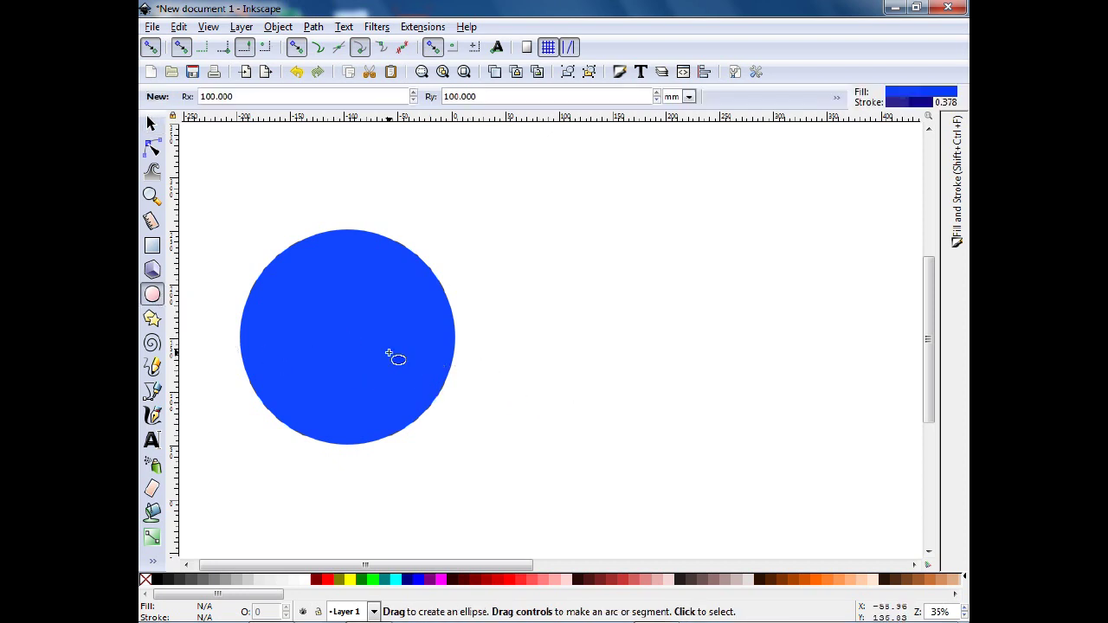
drag(529, 356, 626, 453)
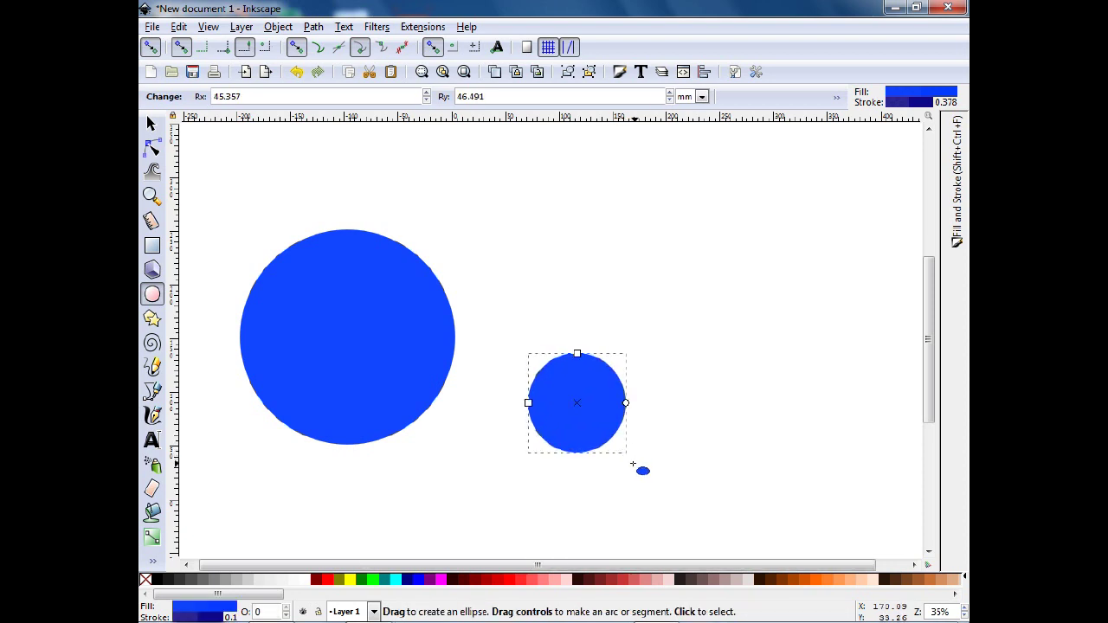
drag(251, 96, 177, 98)
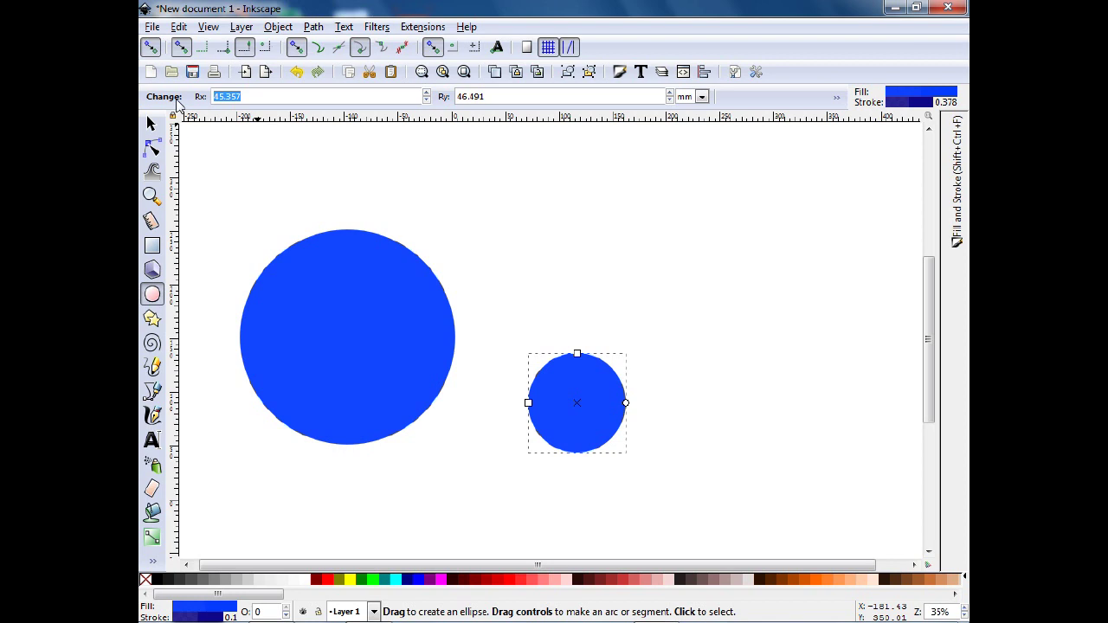
text(70)
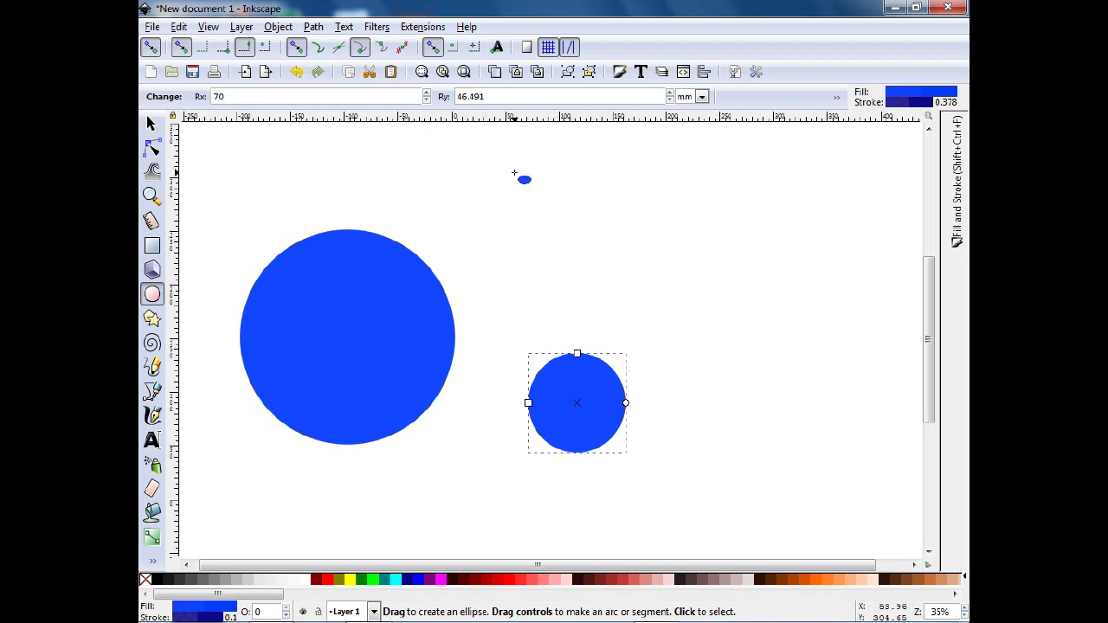
key(Tab)
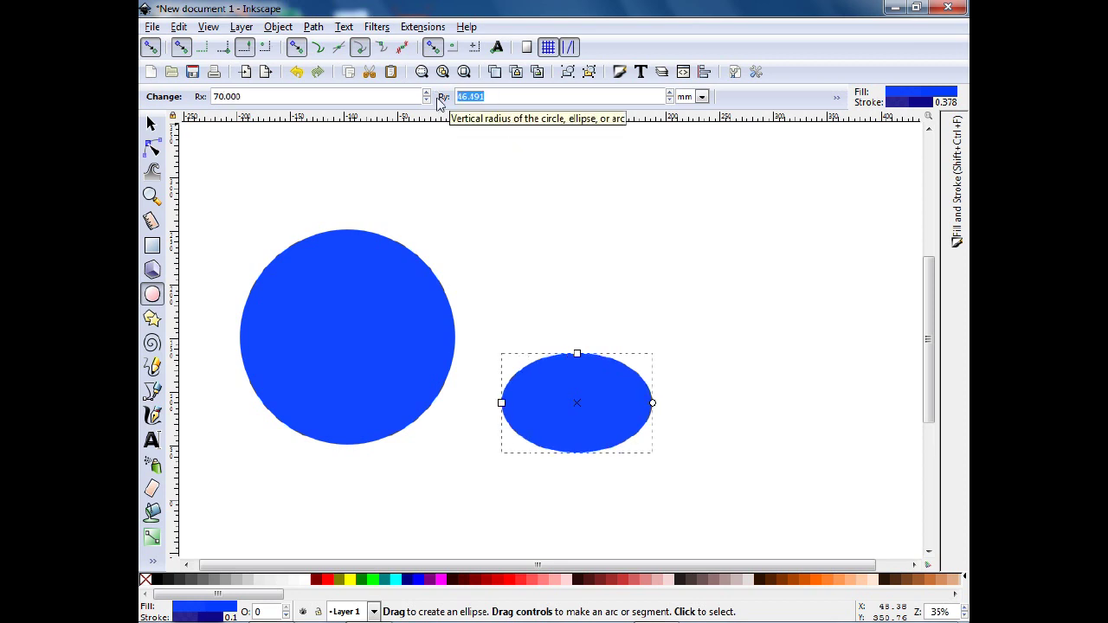
text(70)
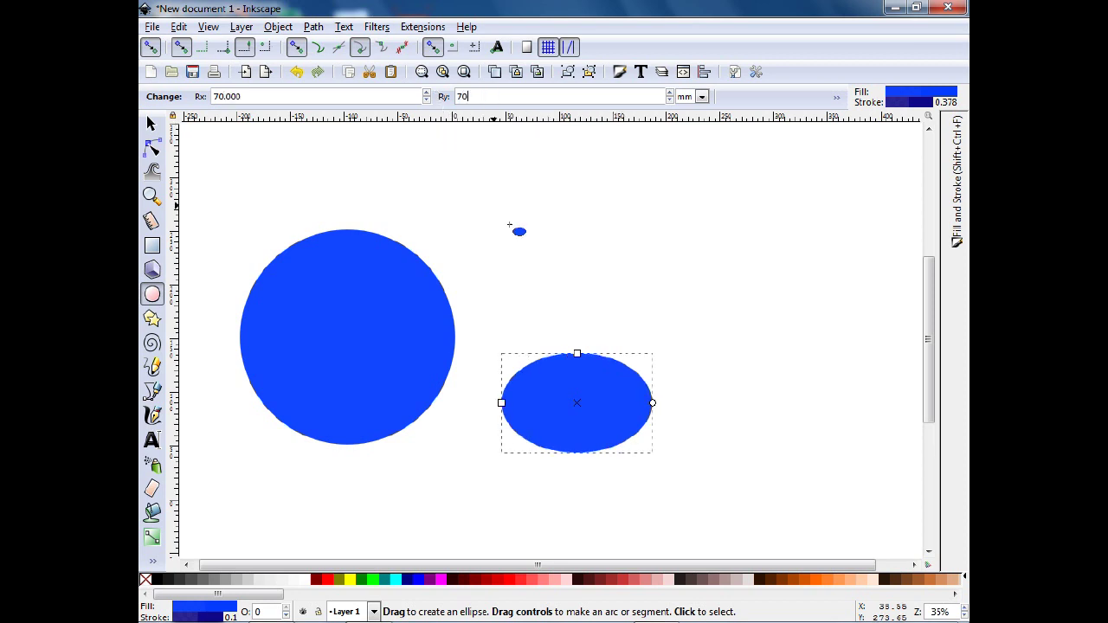
click(512, 228)
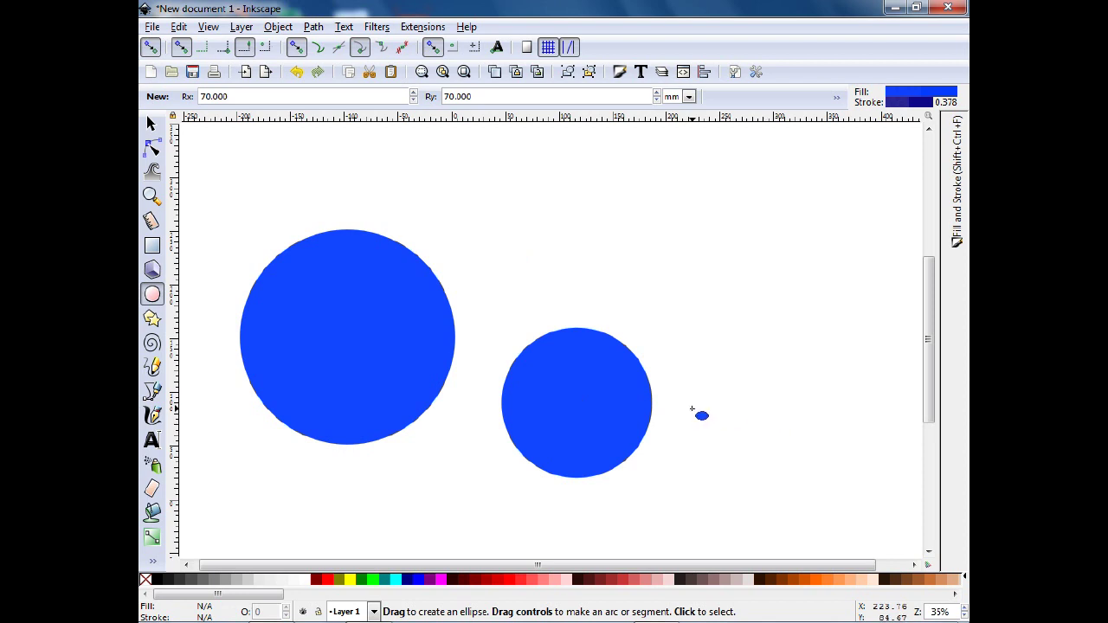
click(151, 123)
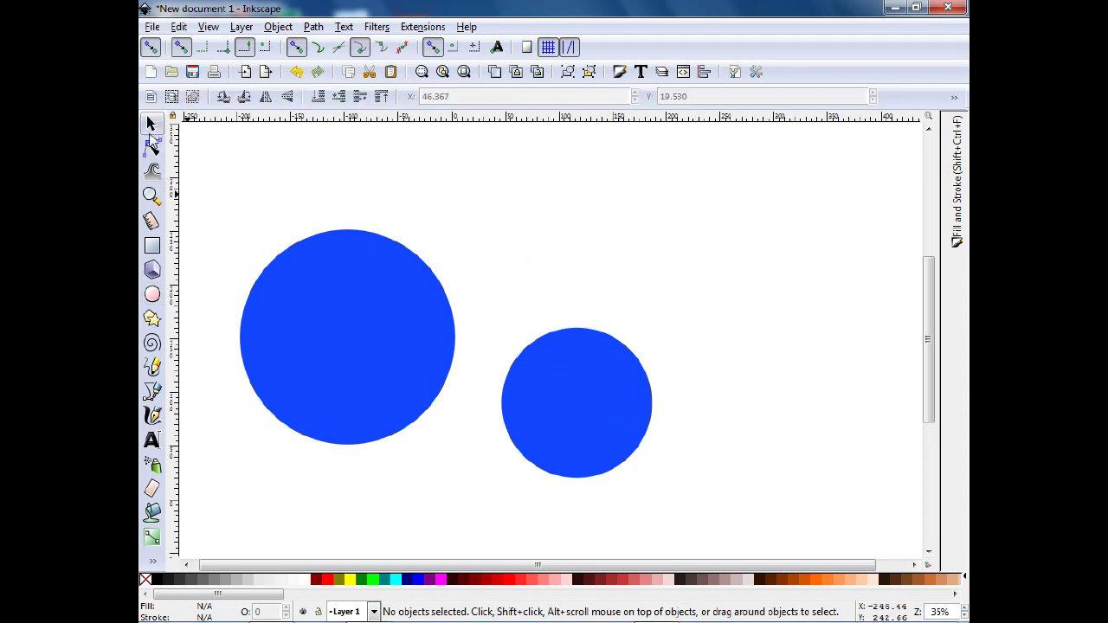
- Shift the small circle's fill hue to about 223 so it turns magenta
click(604, 380)
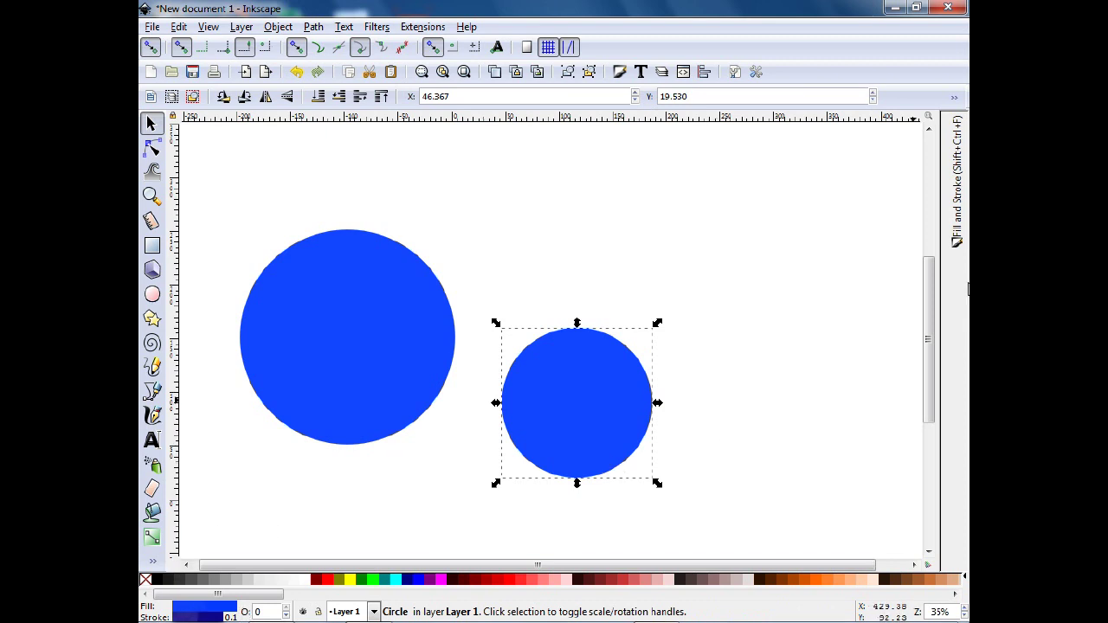
click(957, 182)
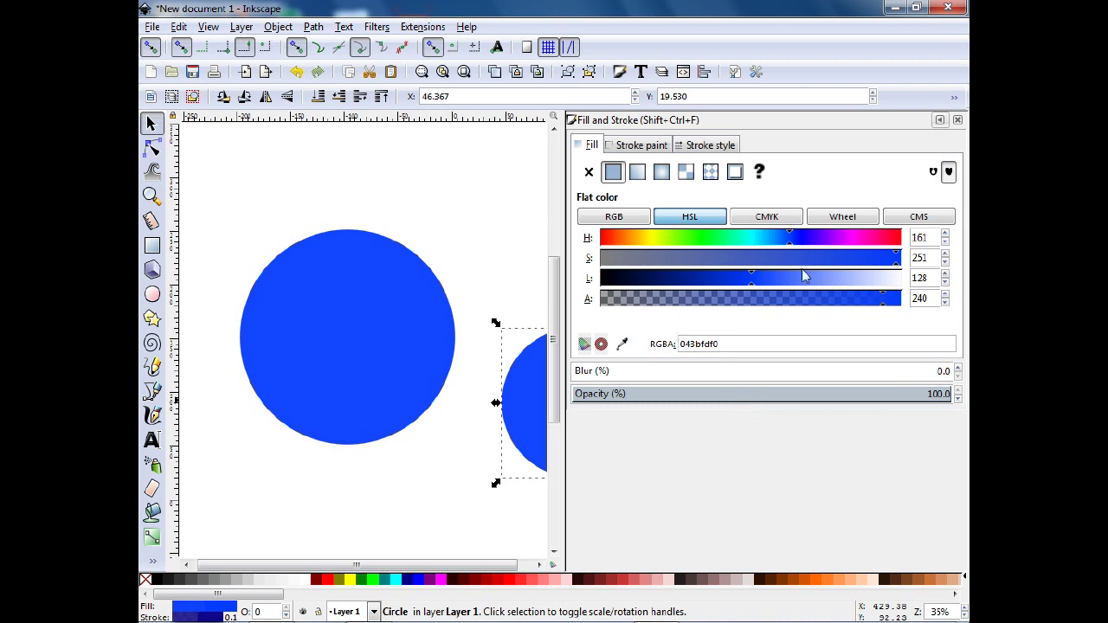
click(864, 238)
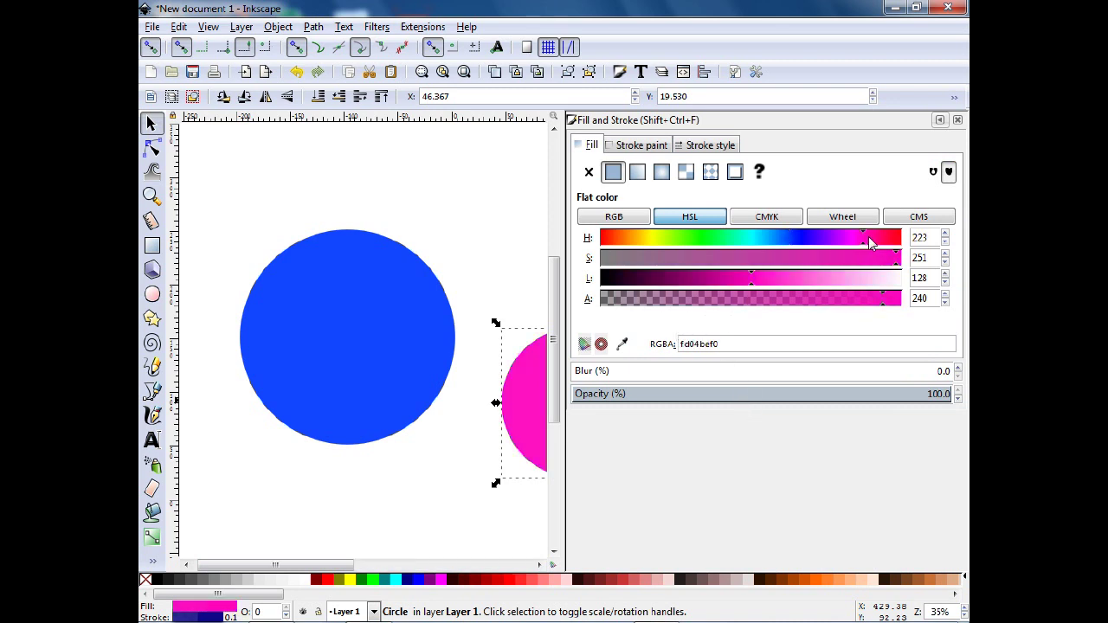
click(940, 119)
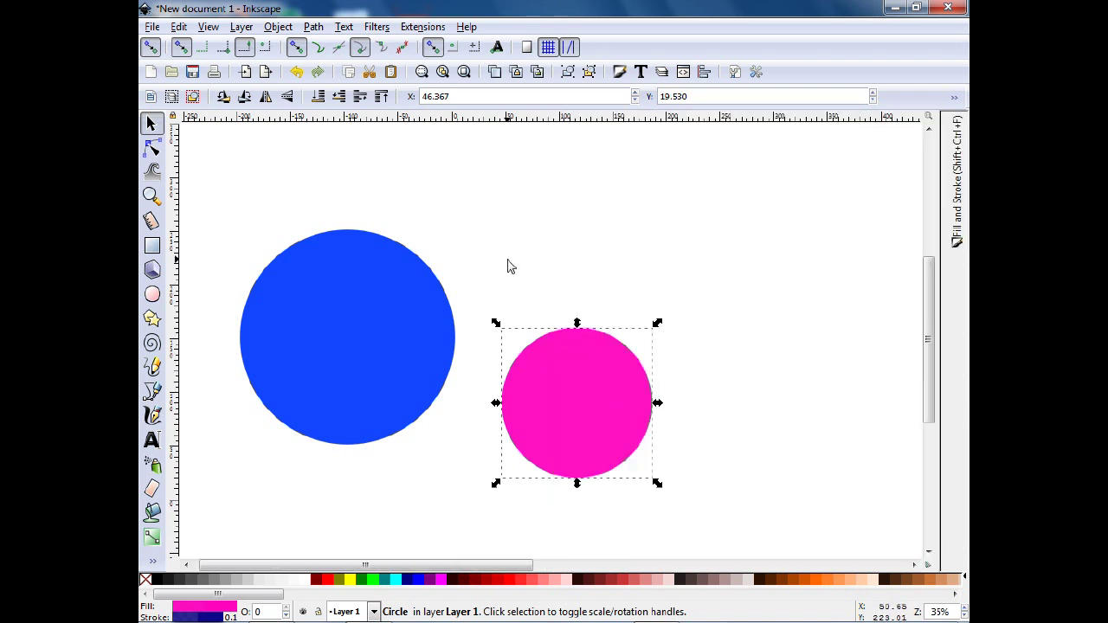
- Open the Edit menu to reveal the Clone submenu
click(184, 29)
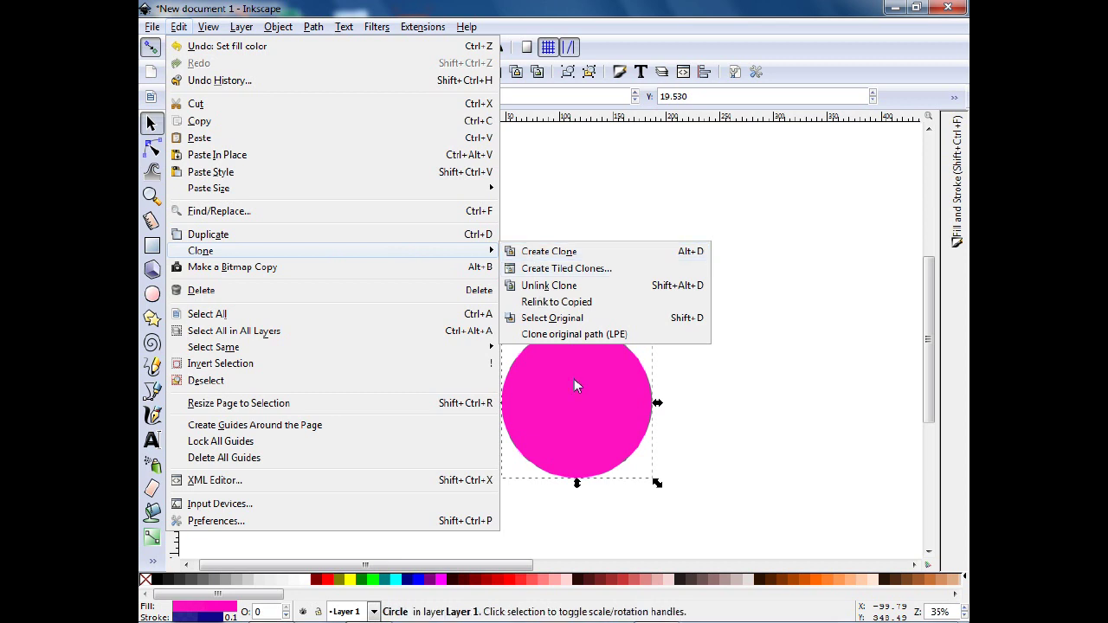
- Duplicate the magenta circle into a snapped 2×2 block of four, then select all circles
click(609, 216)
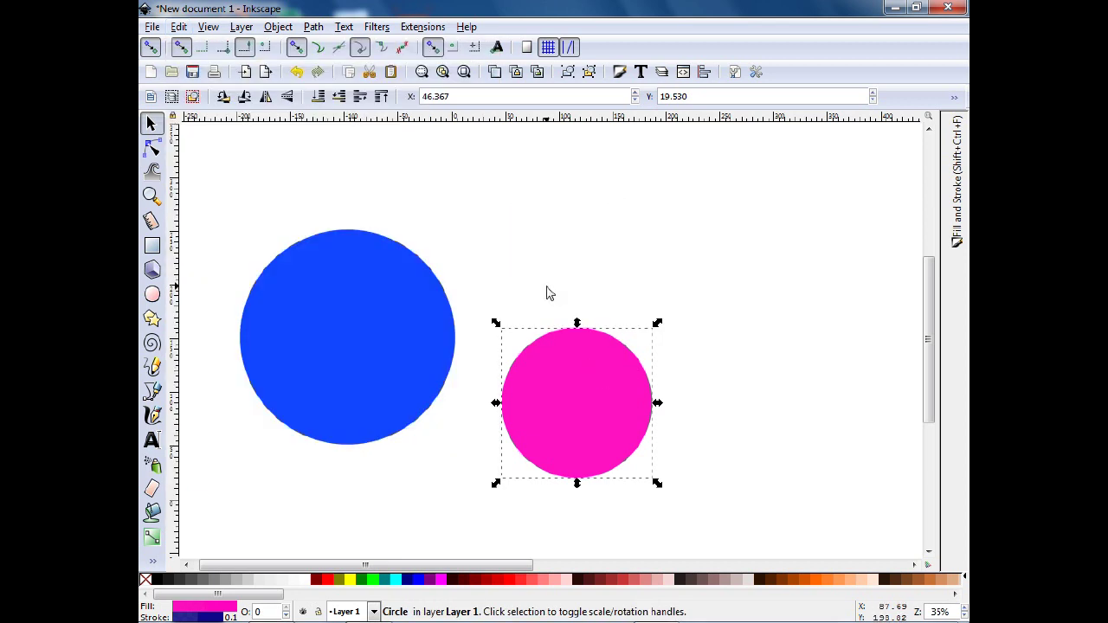
key(ctrl+d)
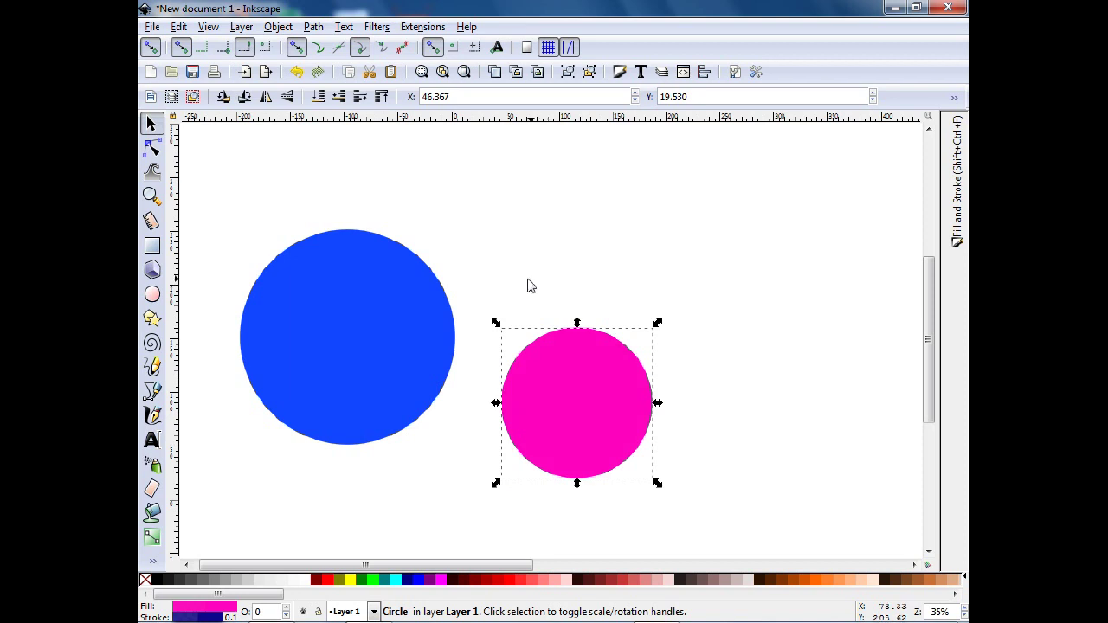
drag(587, 385, 563, 227)
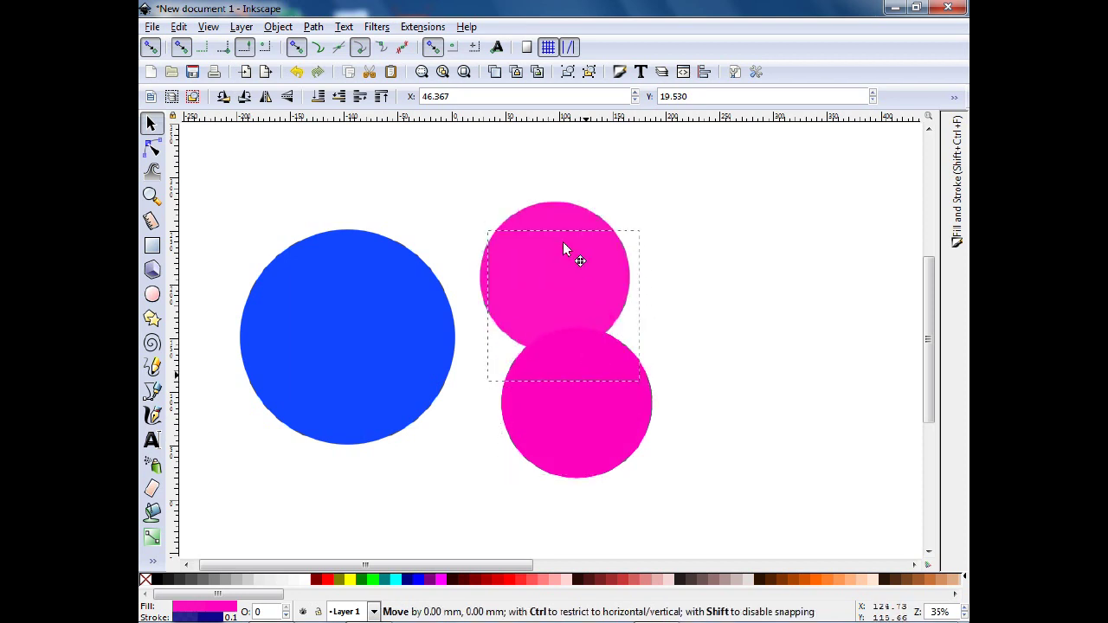
drag(568, 377, 729, 368)
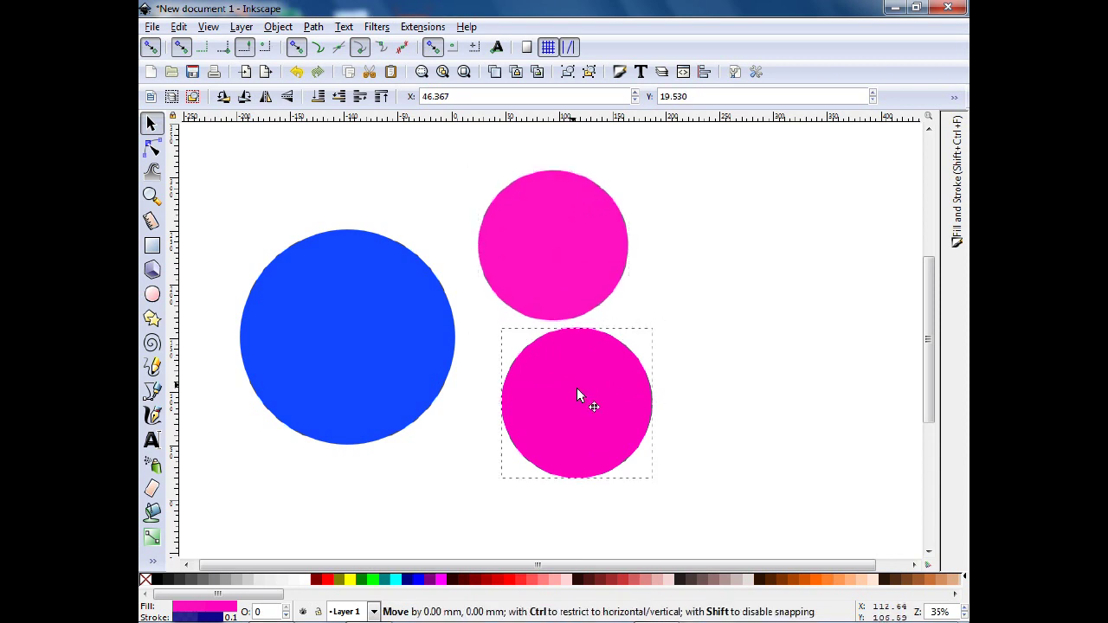
click(588, 398)
key(e)
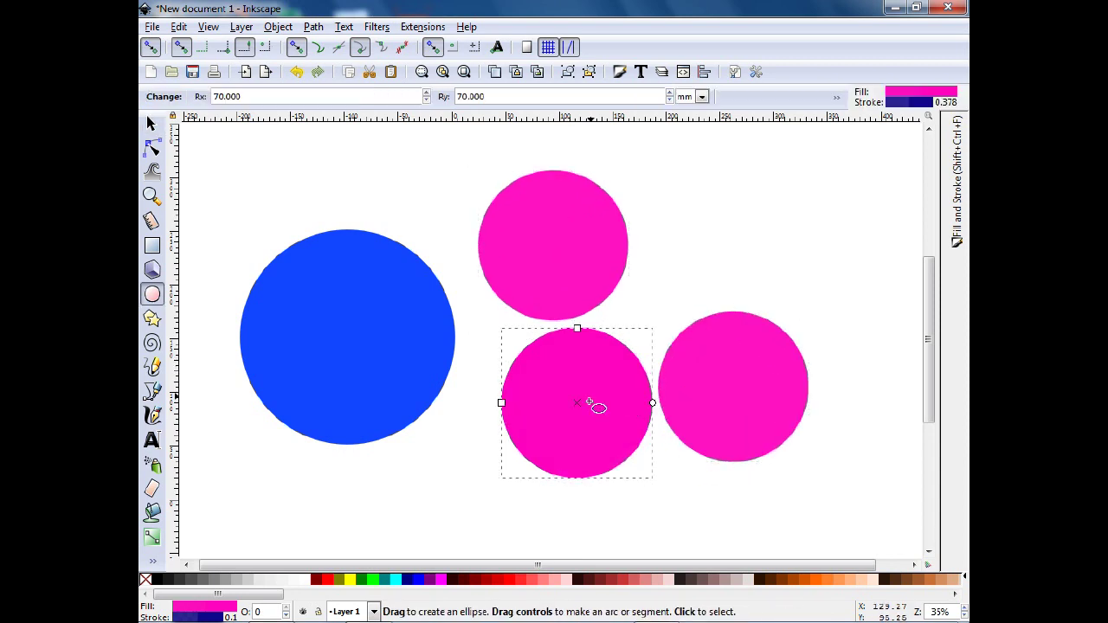
key(s)
drag(603, 427, 742, 253)
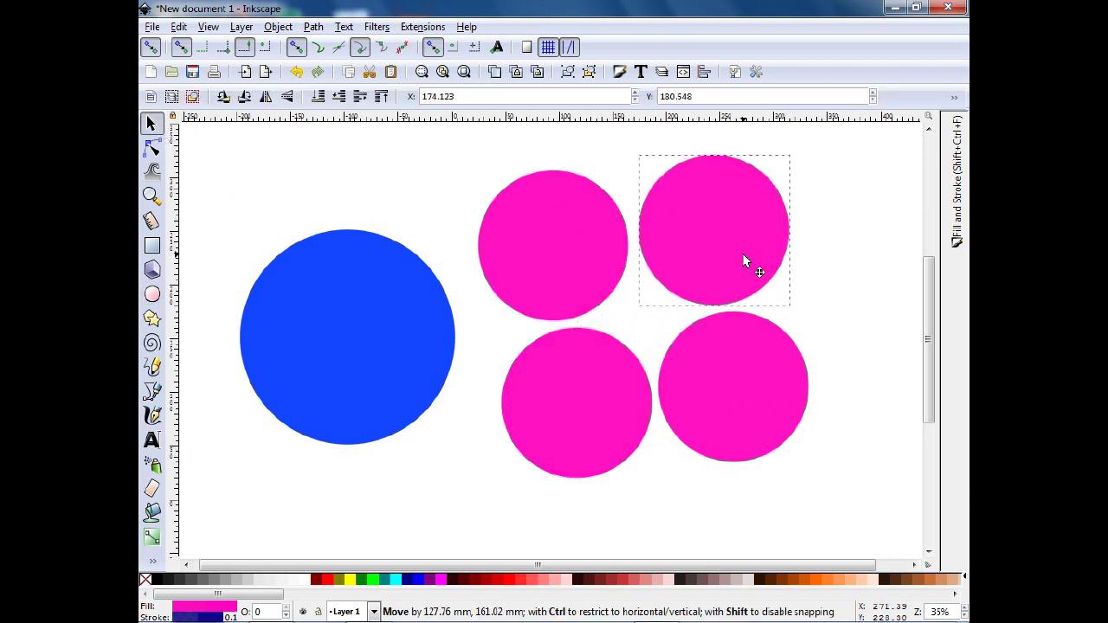
click(743, 380)
drag(744, 377, 738, 393)
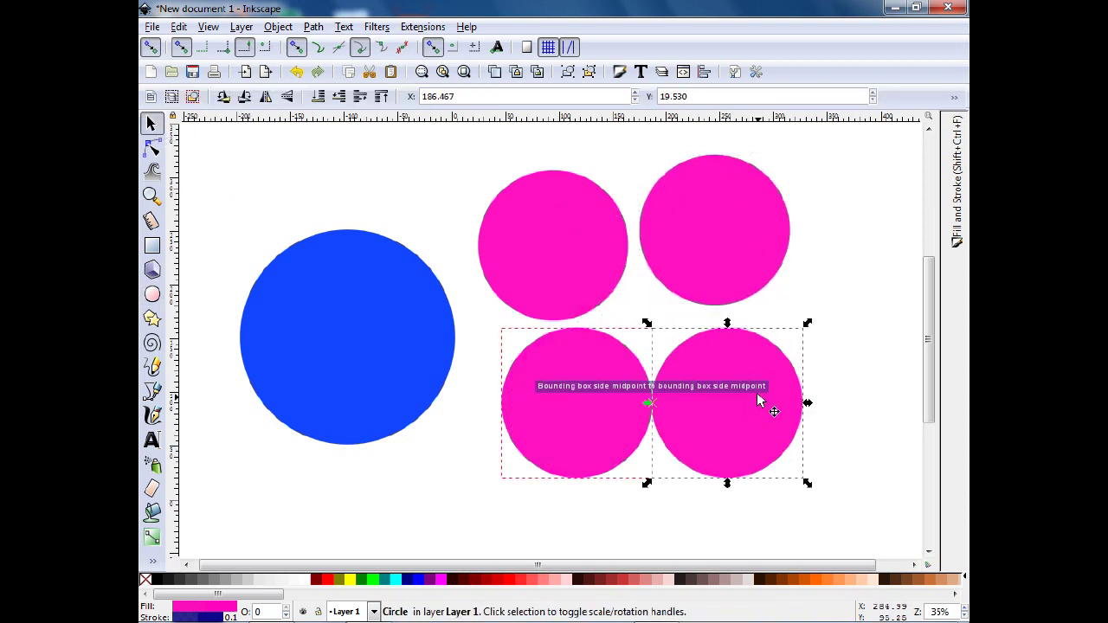
click(734, 276)
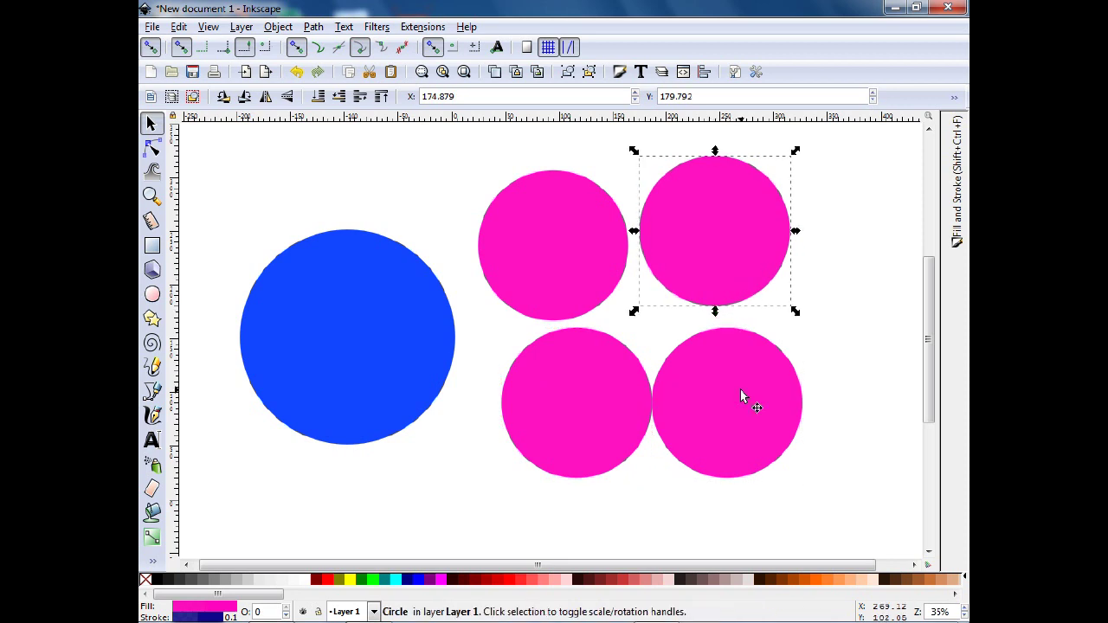
drag(239, 140, 831, 435)
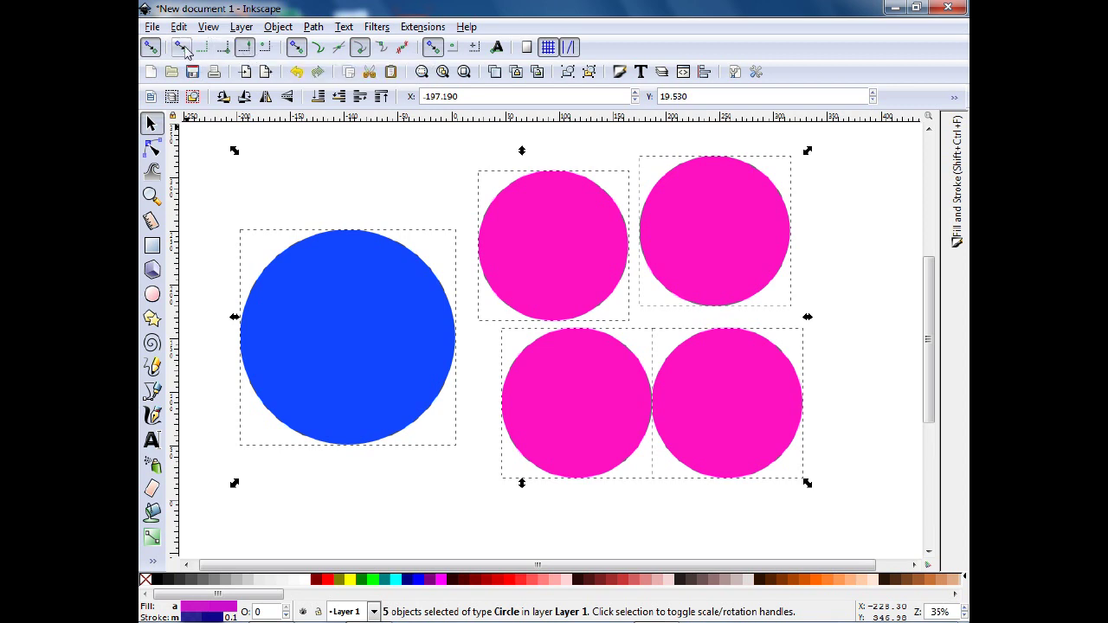
- With bounding-box midpoint snapping on, stack the four magenta circles over the blue circle and select all five
click(247, 49)
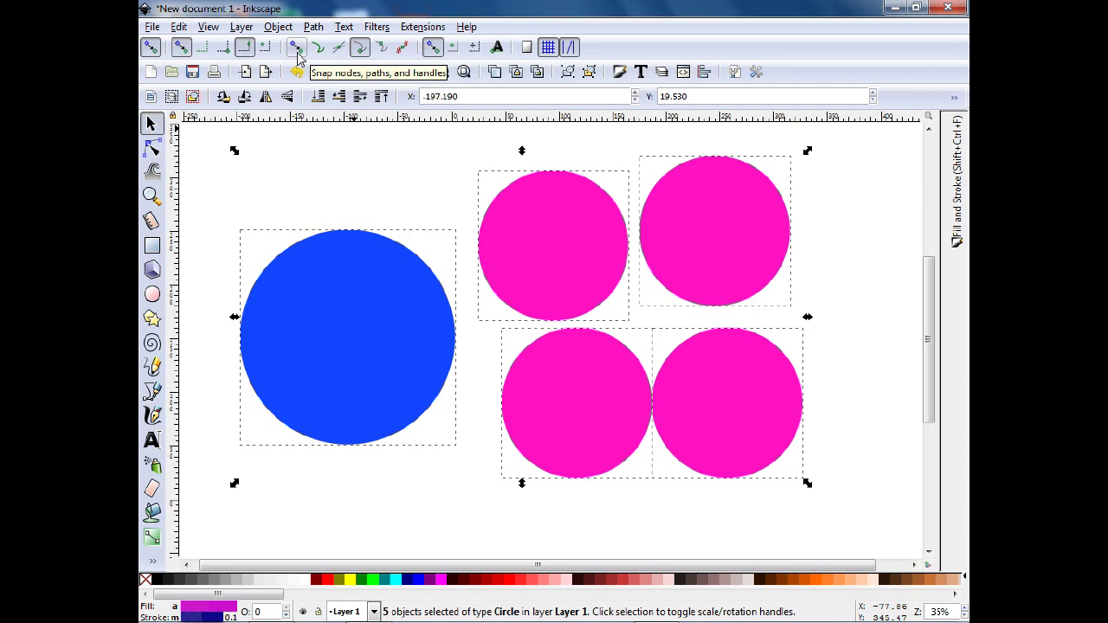
click(345, 164)
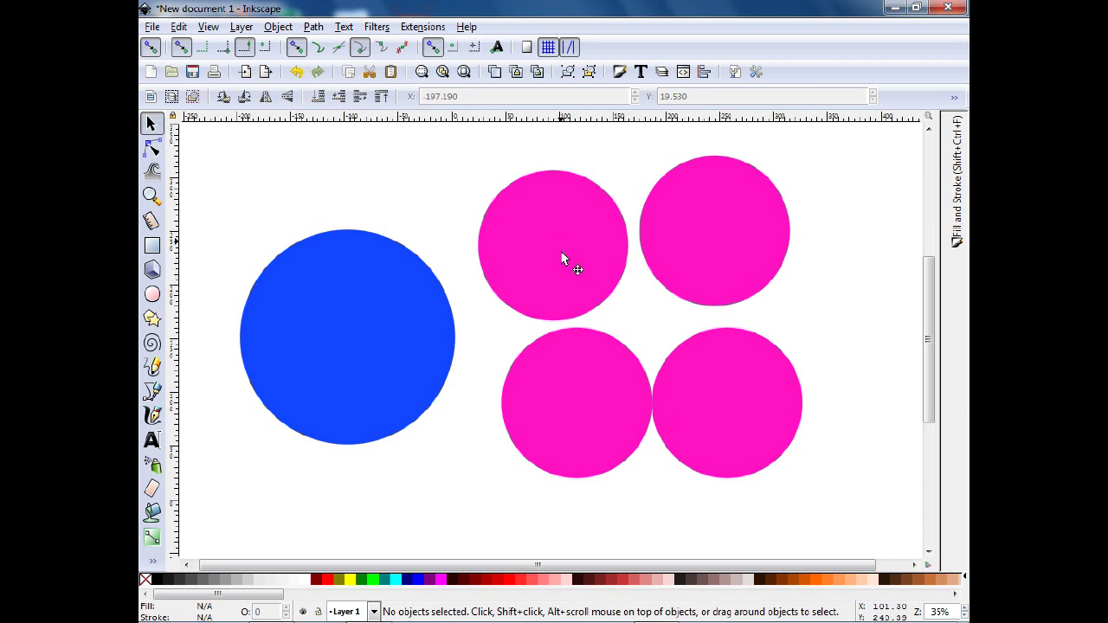
drag(561, 258, 359, 308)
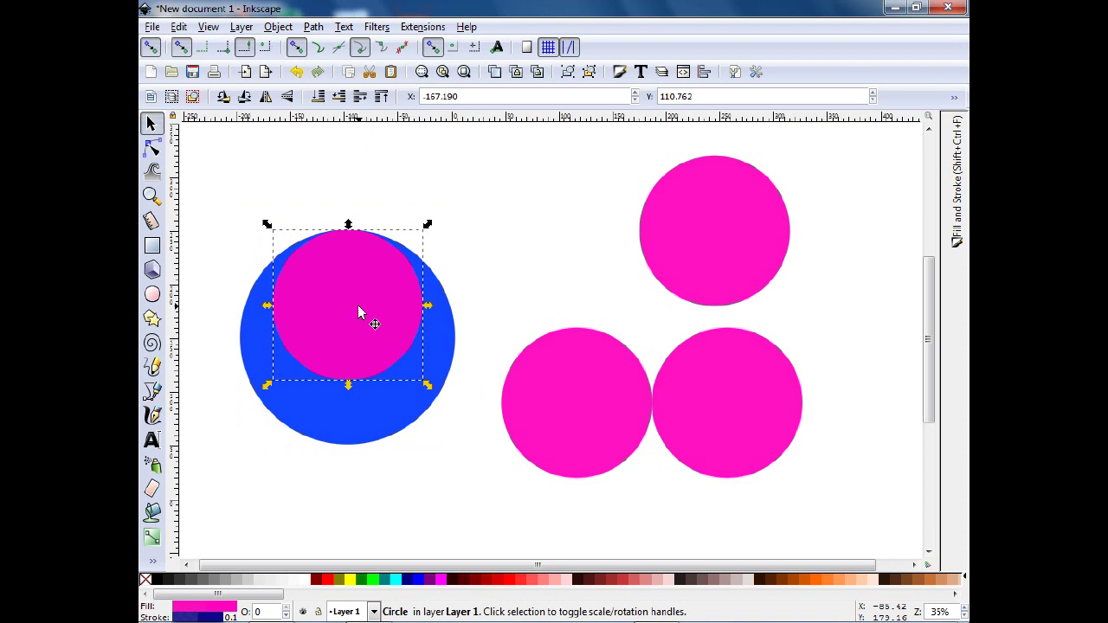
click(722, 243)
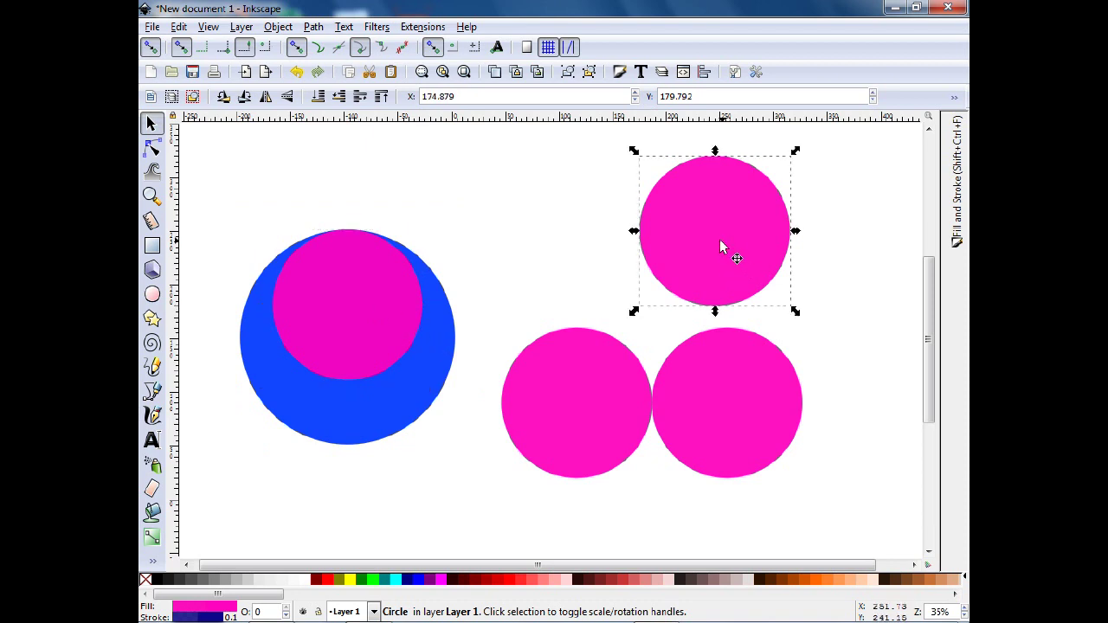
mouse_move(720, 240)
mouse_down()
mouse_move(625, 314)
mouse_move(359, 400)
mouse_move(357, 380)
mouse_up()
drag(700, 408, 369, 348)
click(573, 382)
mouse_move(573, 381)
mouse_down()
mouse_move(369, 347)
mouse_move(311, 320)
mouse_up()
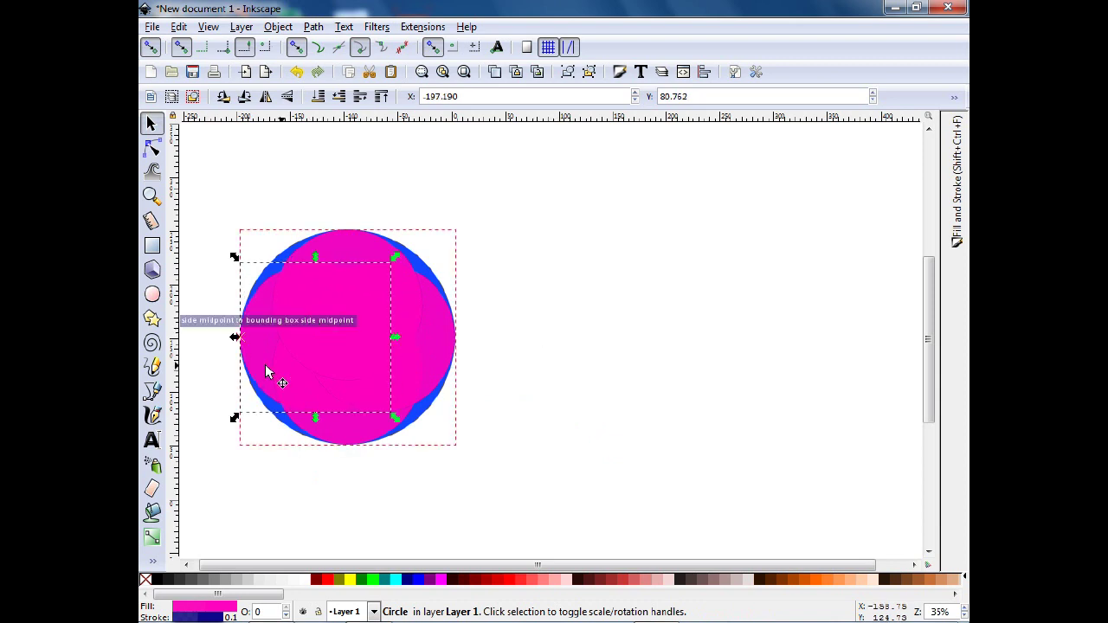
click(567, 395)
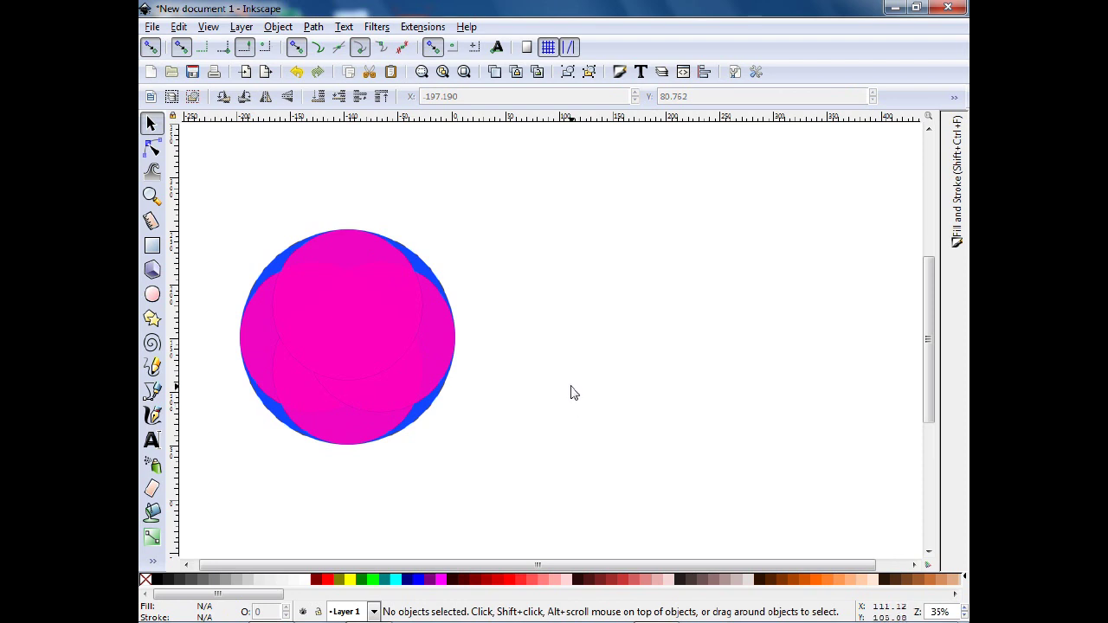
mouse_move(210, 186)
mouse_down()
mouse_move(560, 489)
mouse_move(510, 469)
mouse_up()
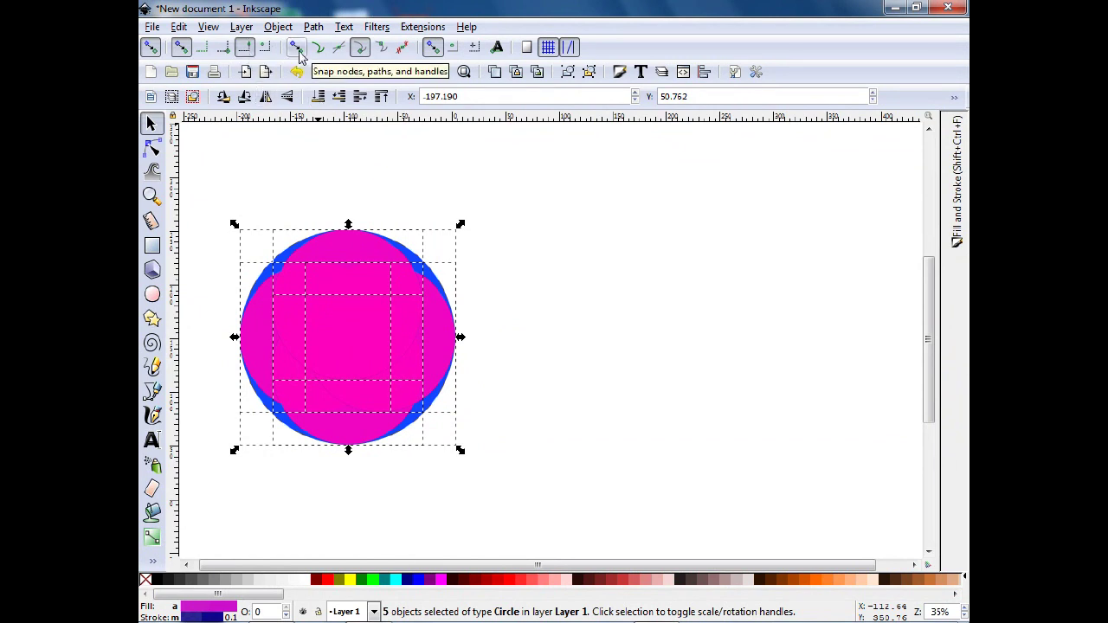
- Select all five circles and apply Path > Exclusion to form the blue rosette
click(538, 260)
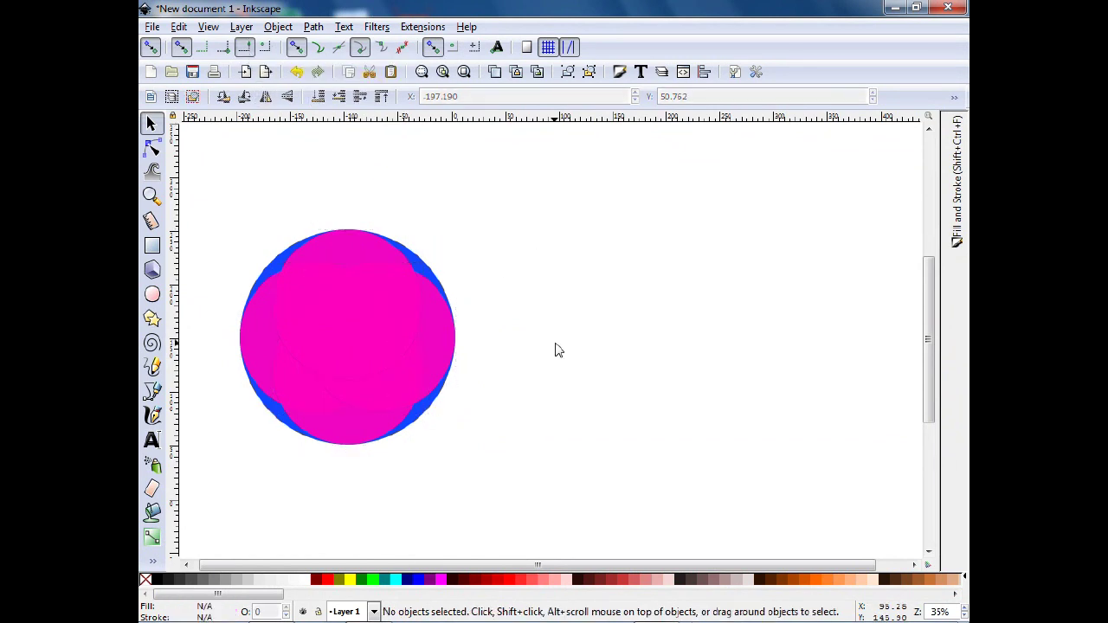
click(313, 27)
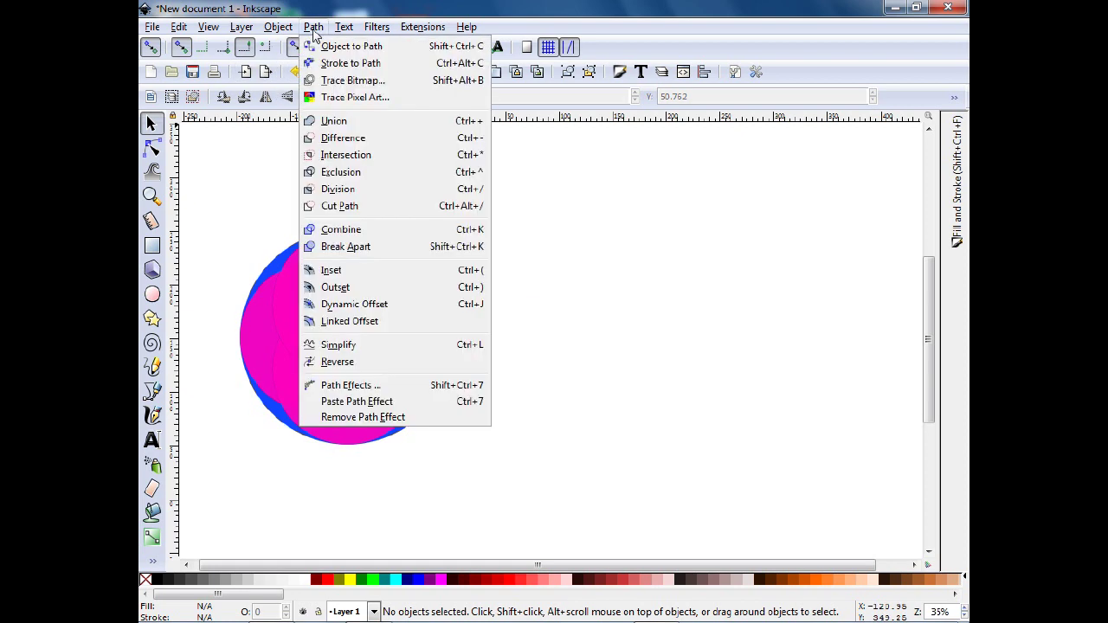
click(346, 172)
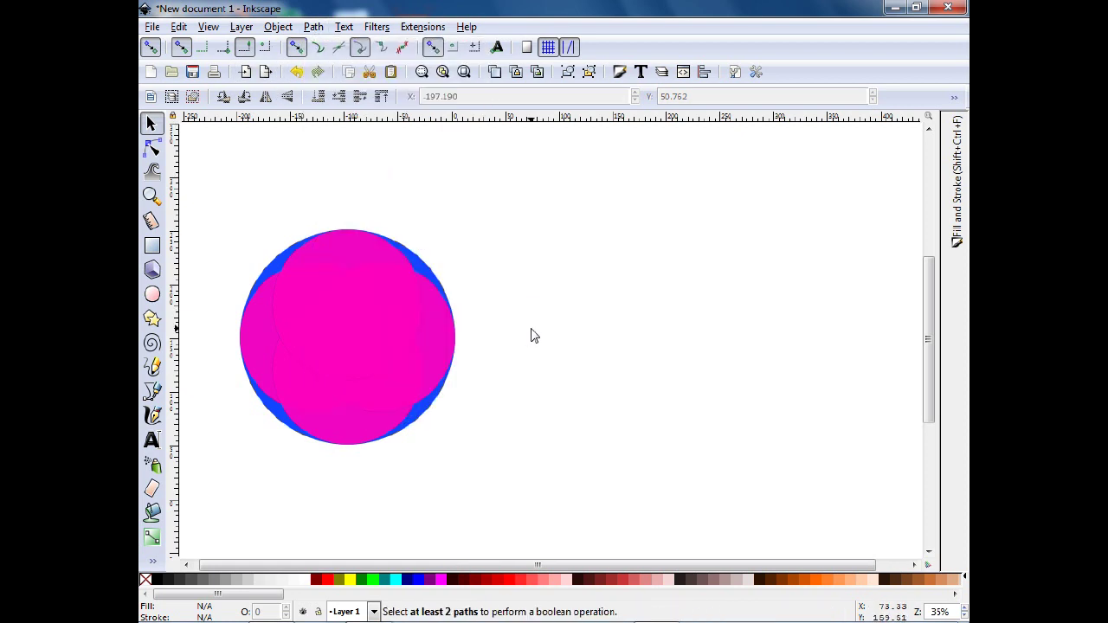
drag(250, 200, 524, 413)
mouse_move(220, 198)
mouse_down()
mouse_move(288, 304)
mouse_move(528, 472)
mouse_up()
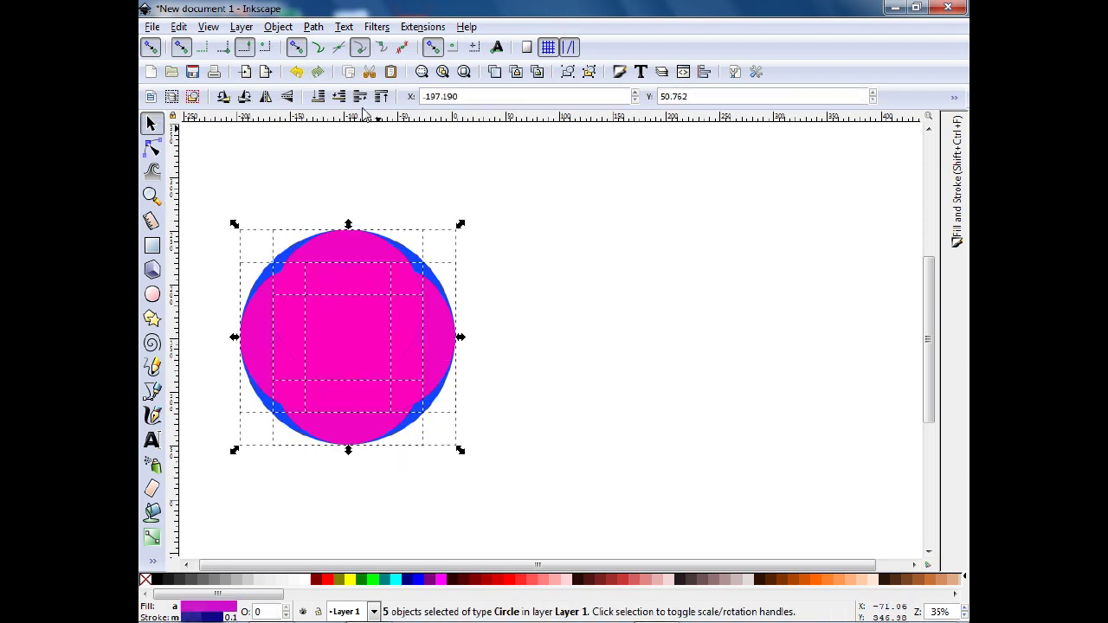
click(313, 27)
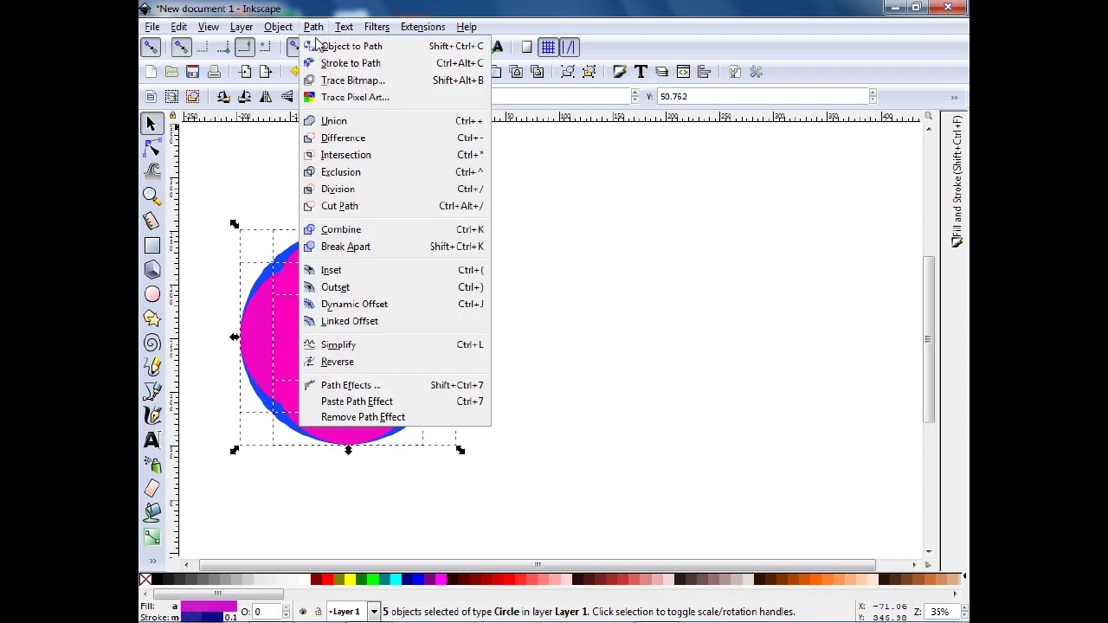
click(361, 172)
click(613, 363)
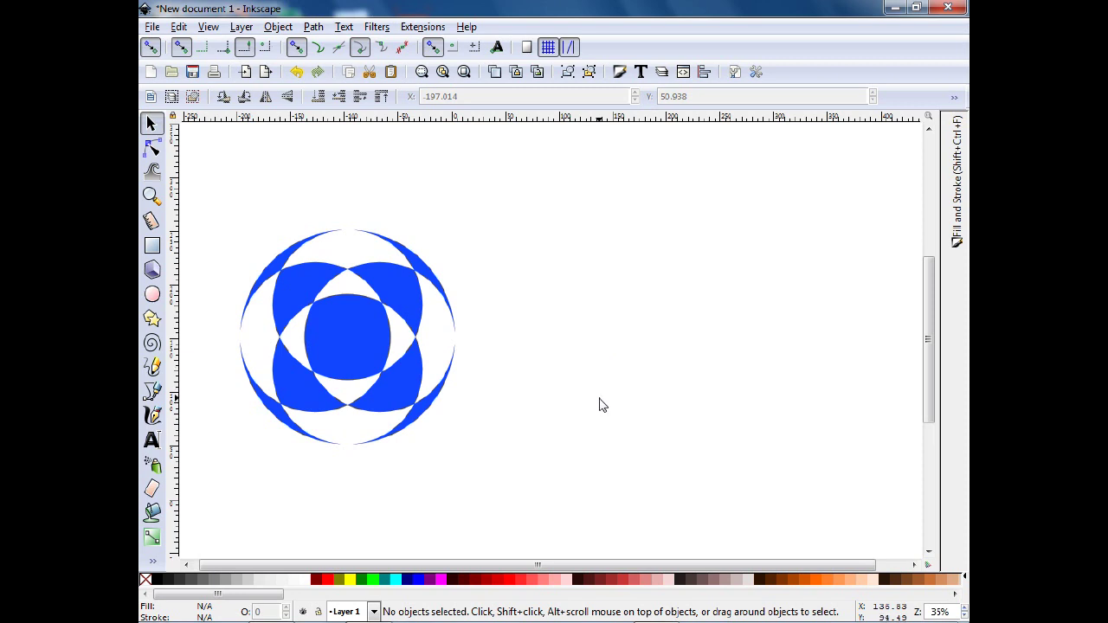
- Draw a pink circle right of the blue pattern with Rx and Ry both set to 100
click(152, 296)
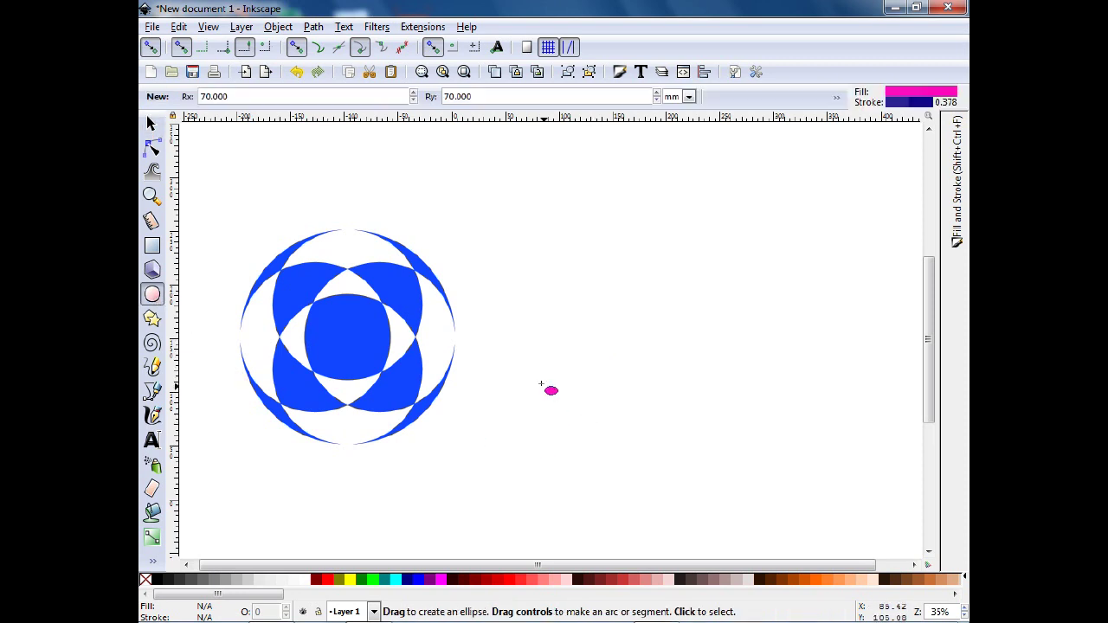
drag(527, 319, 707, 496)
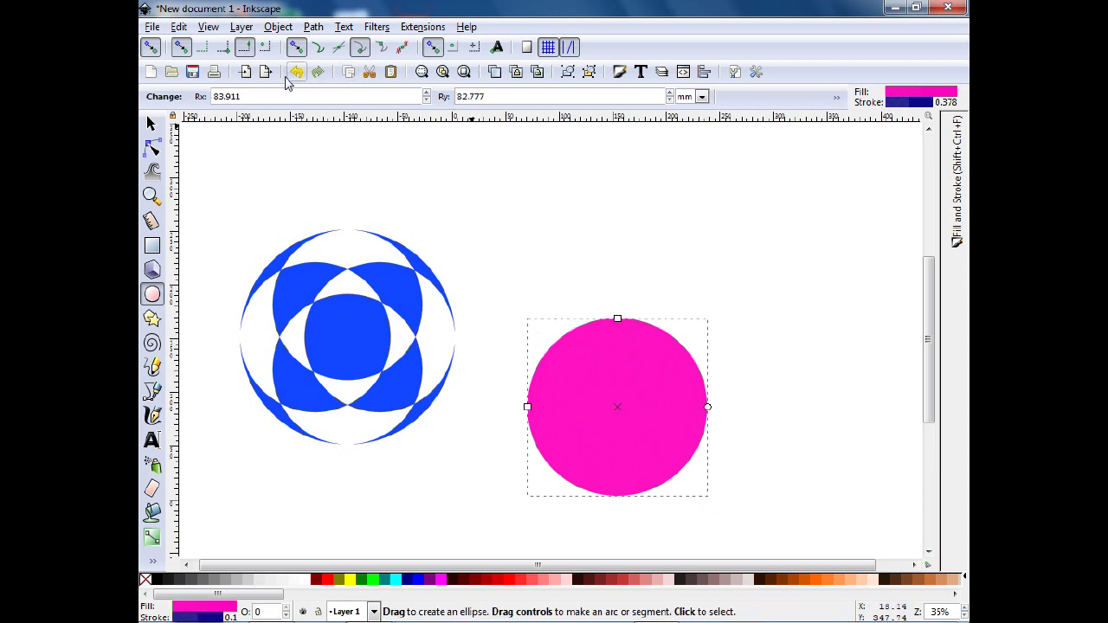
drag(252, 96, 199, 96)
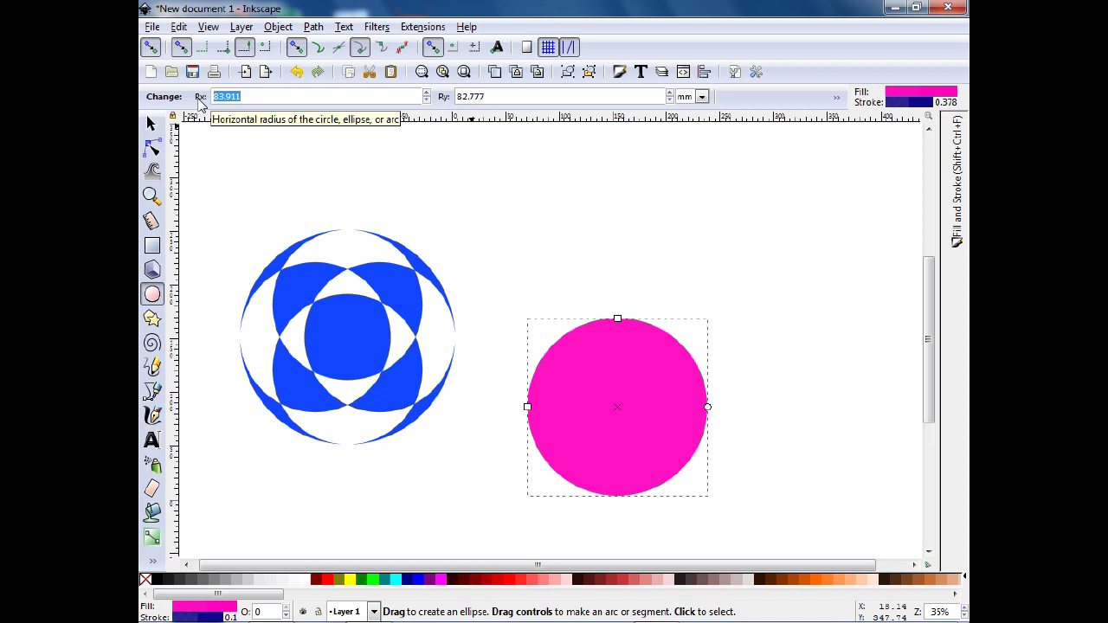
text(100)
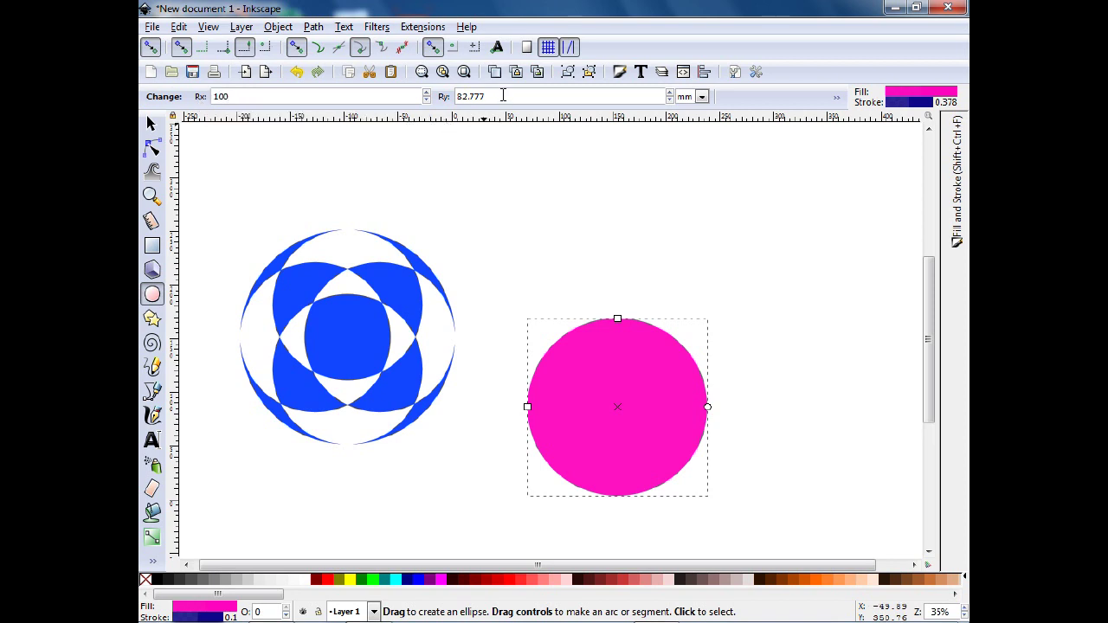
double_click(502, 96)
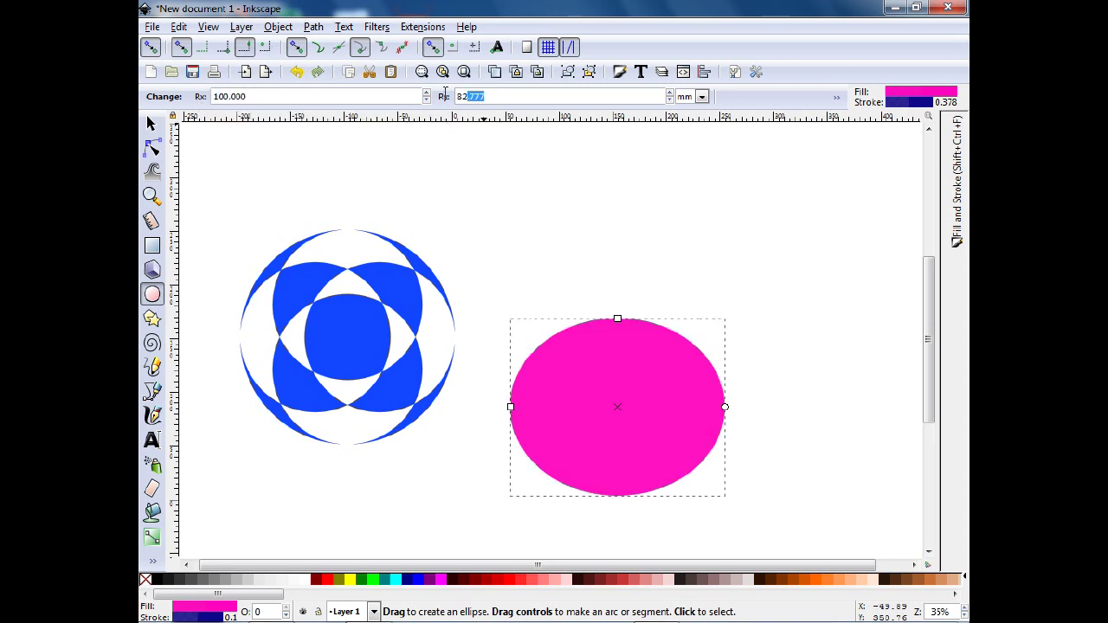
text(100)
key(Return)
click(150, 124)
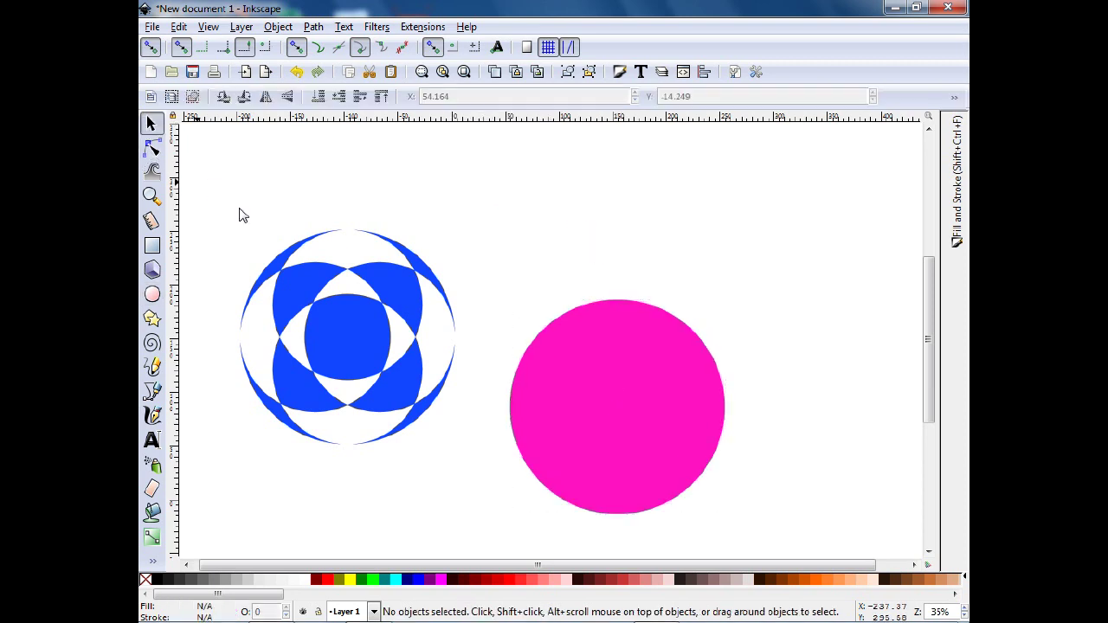
- Move the pink circle onto the blue pattern, lower it to the bottom, and centre the pattern over it
mouse_move(601, 389)
mouse_down()
mouse_move(360, 297)
mouse_move(342, 325)
mouse_up()
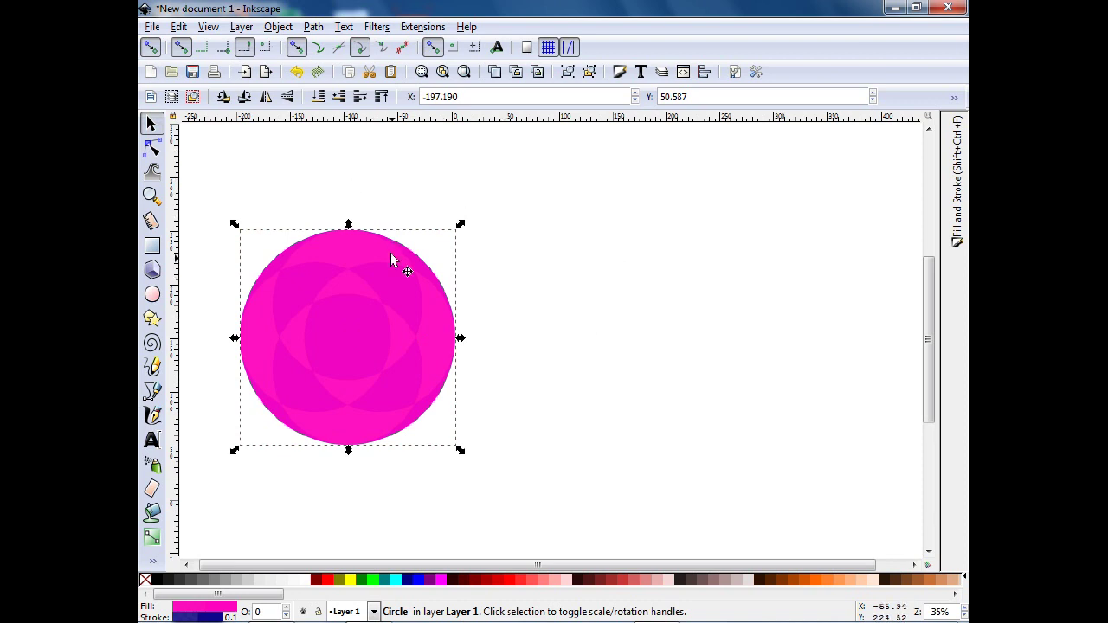
click(319, 98)
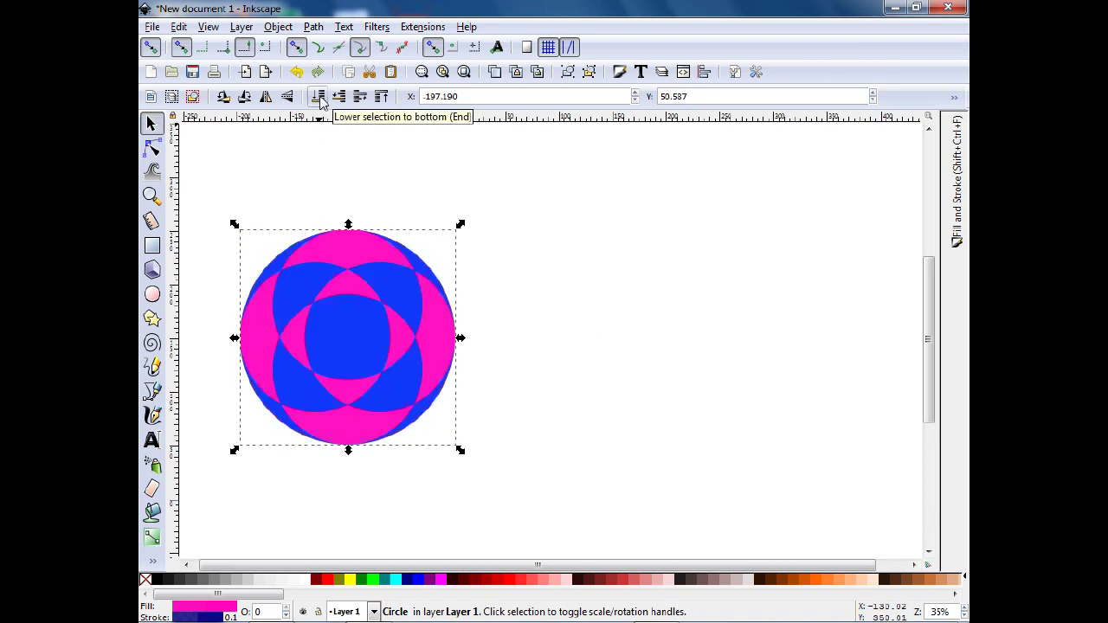
click(556, 287)
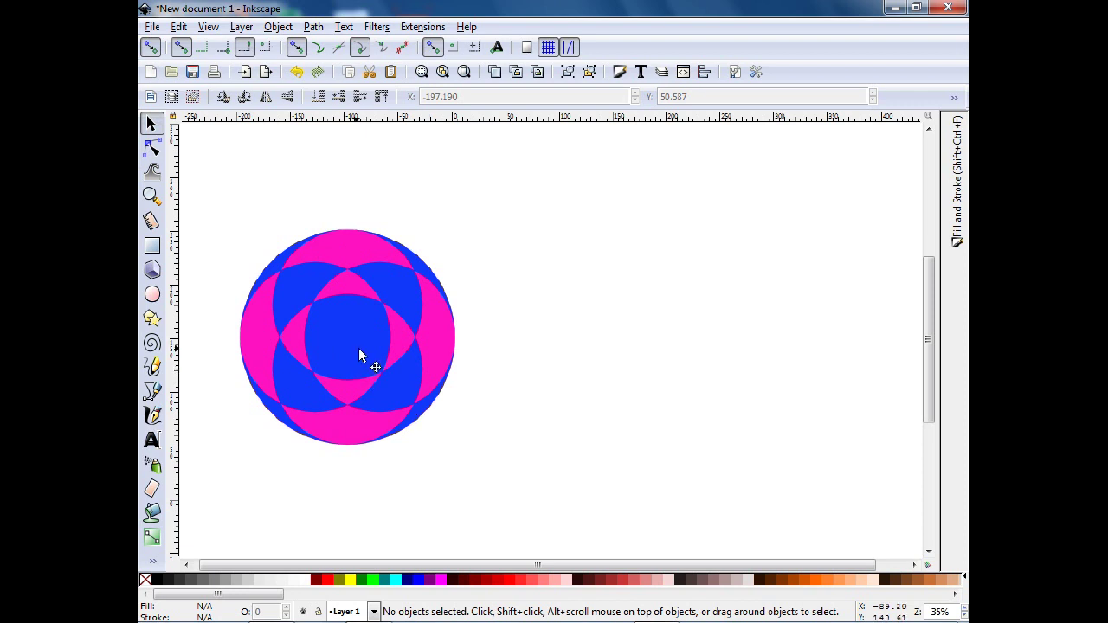
mouse_move(360, 350)
mouse_down()
mouse_move(543, 307)
mouse_move(337, 351)
mouse_move(486, 336)
mouse_move(364, 345)
mouse_up()
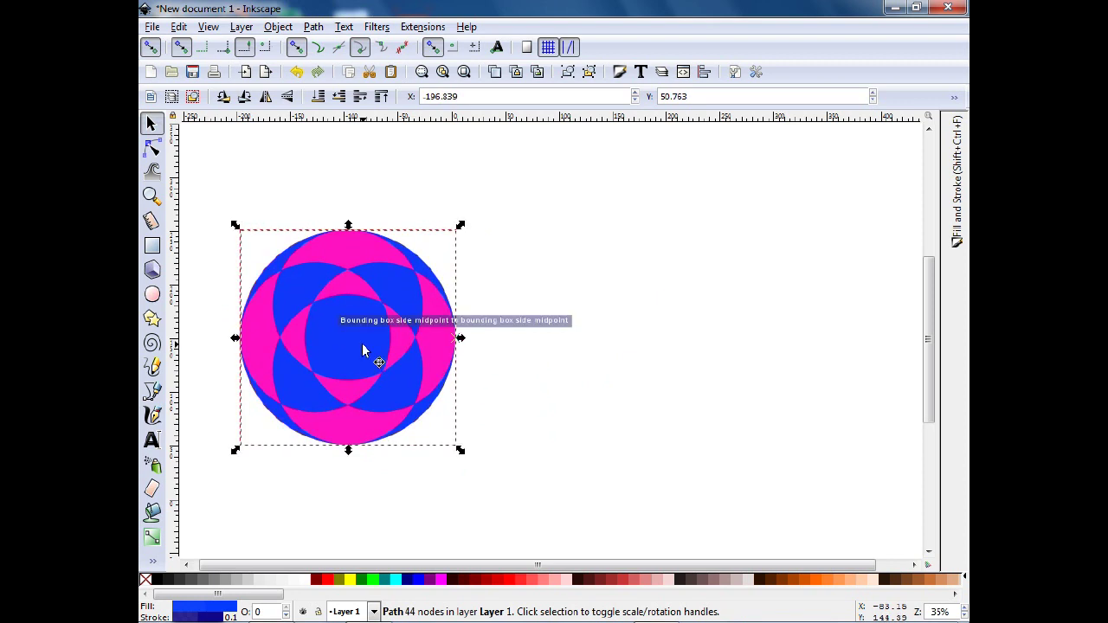
- Group the blue pattern and pink circle with Object > Group, then nudge the group slightly
click(587, 379)
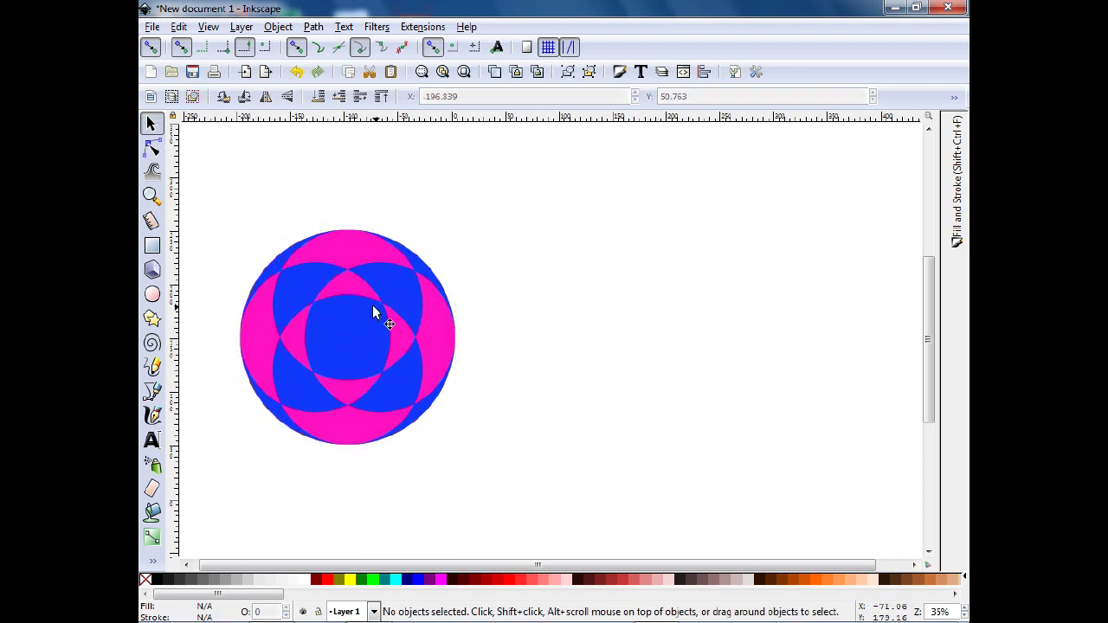
drag(223, 183, 483, 482)
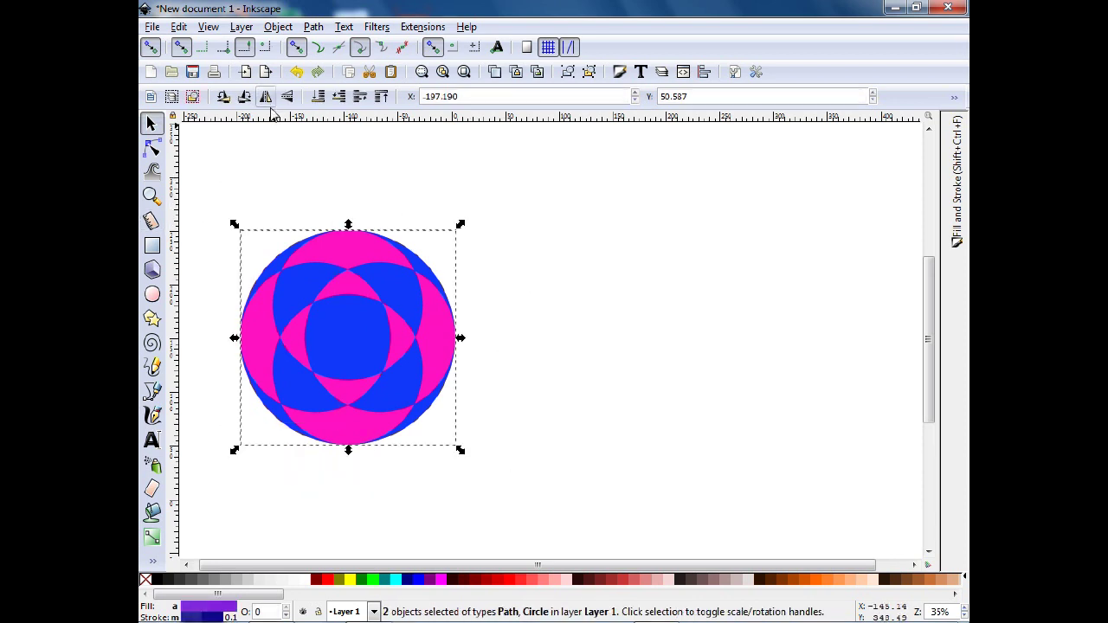
click(242, 27)
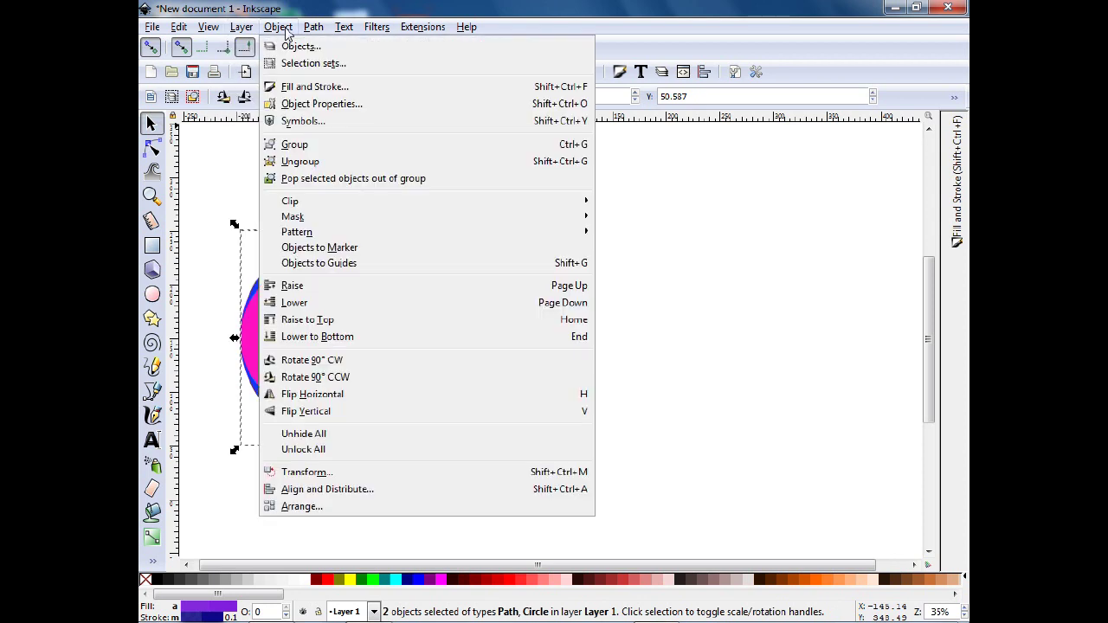
click(309, 147)
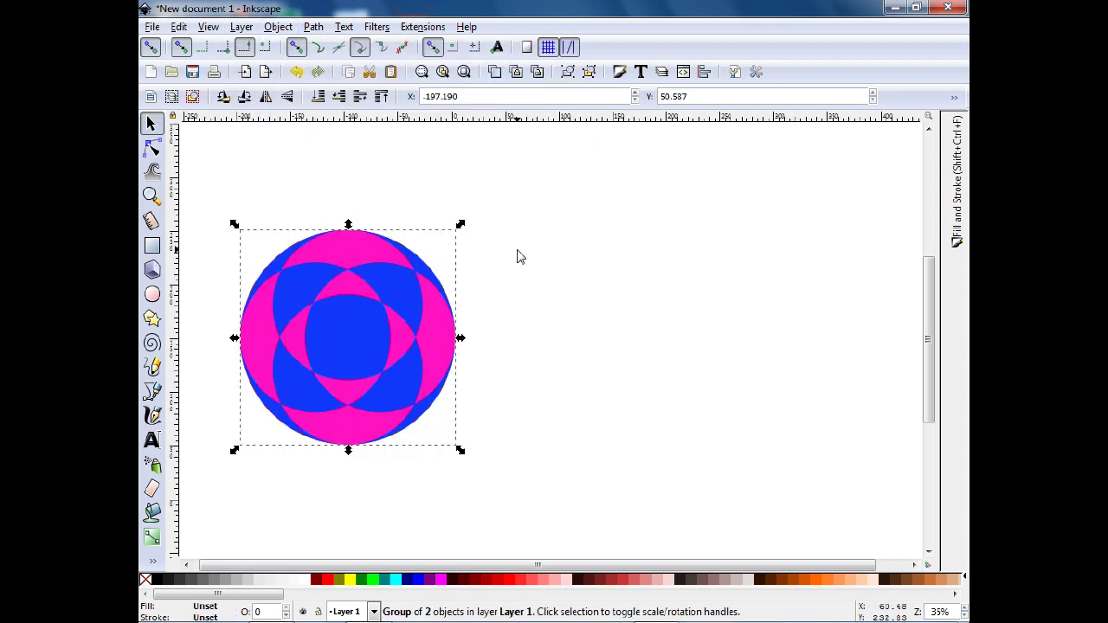
click(704, 377)
mouse_move(382, 341)
mouse_down()
mouse_move(750, 309)
mouse_move(567, 276)
mouse_move(376, 292)
mouse_move(359, 371)
mouse_move(618, 342)
mouse_move(315, 297)
mouse_move(365, 308)
mouse_move(373, 326)
mouse_up()
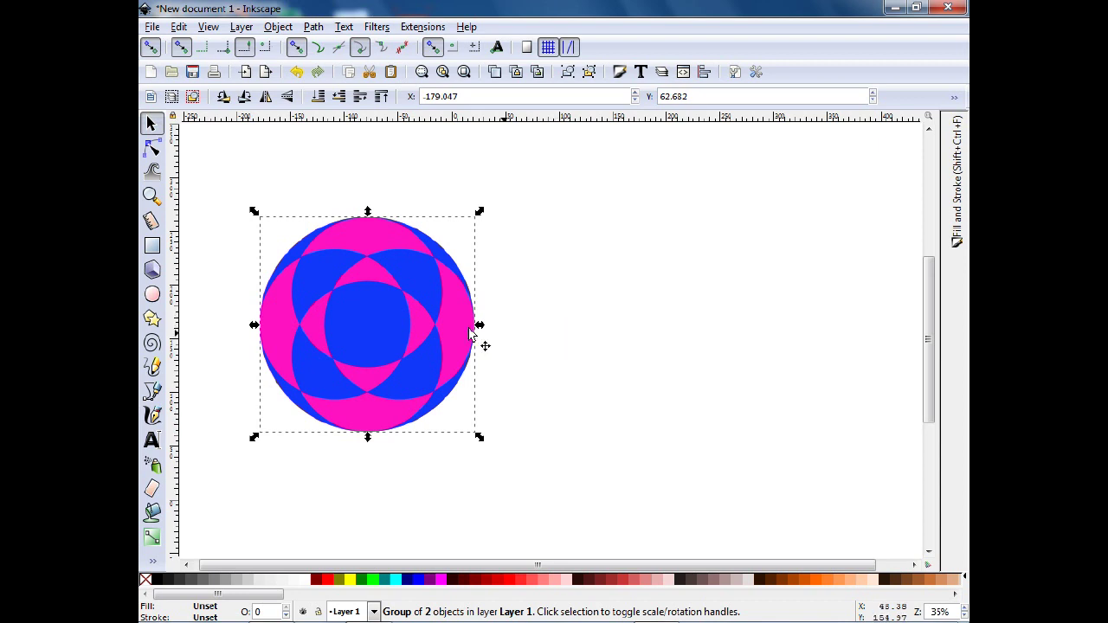
click(604, 326)
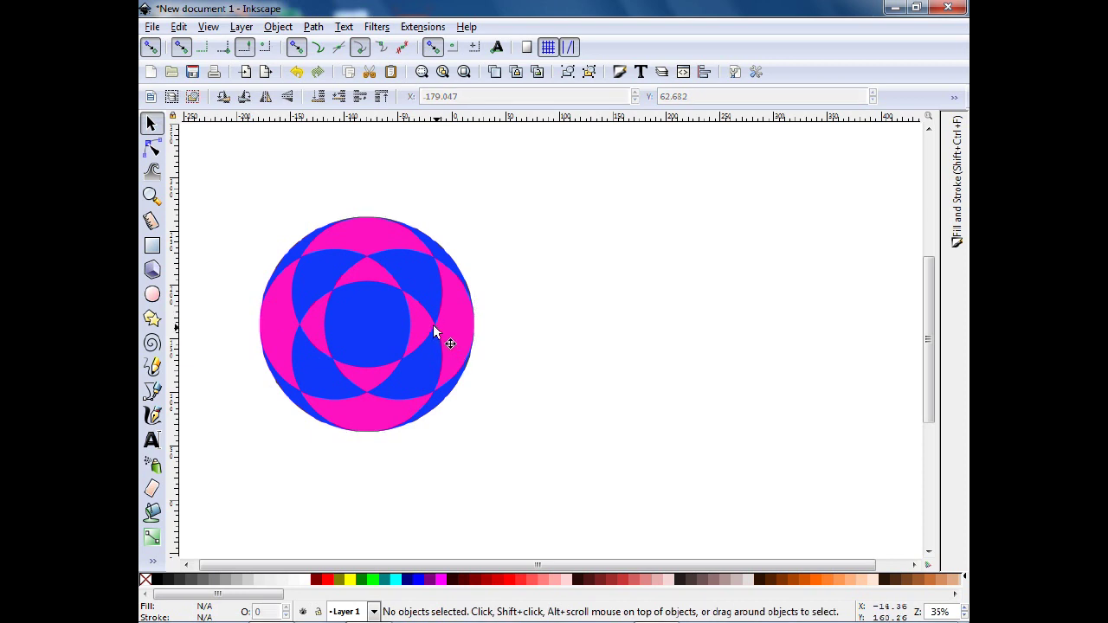
click(153, 149)
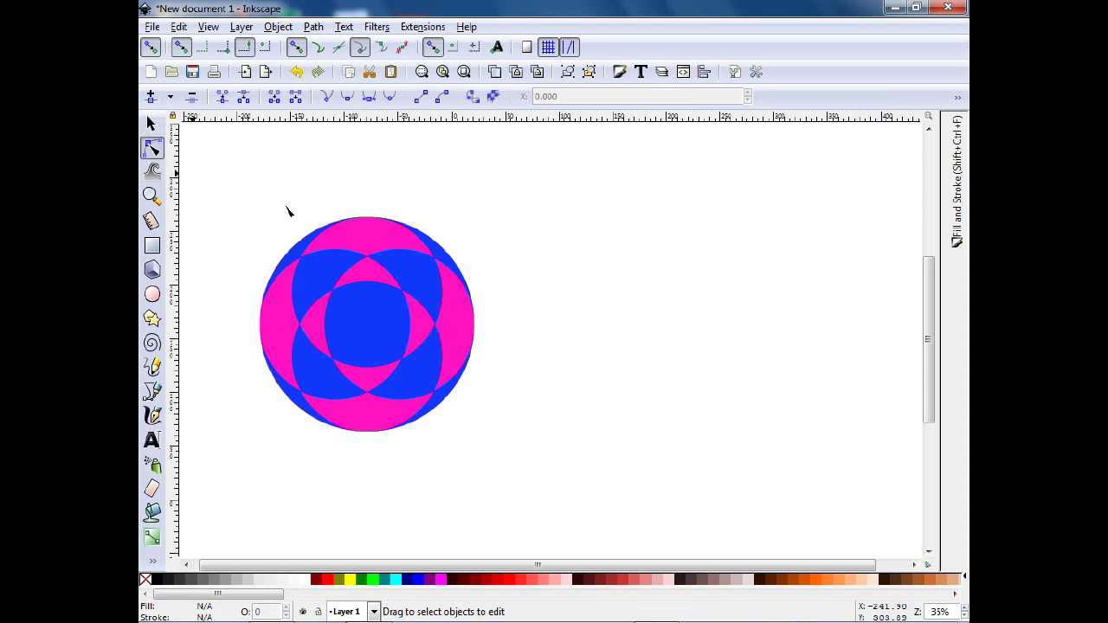
click(361, 244)
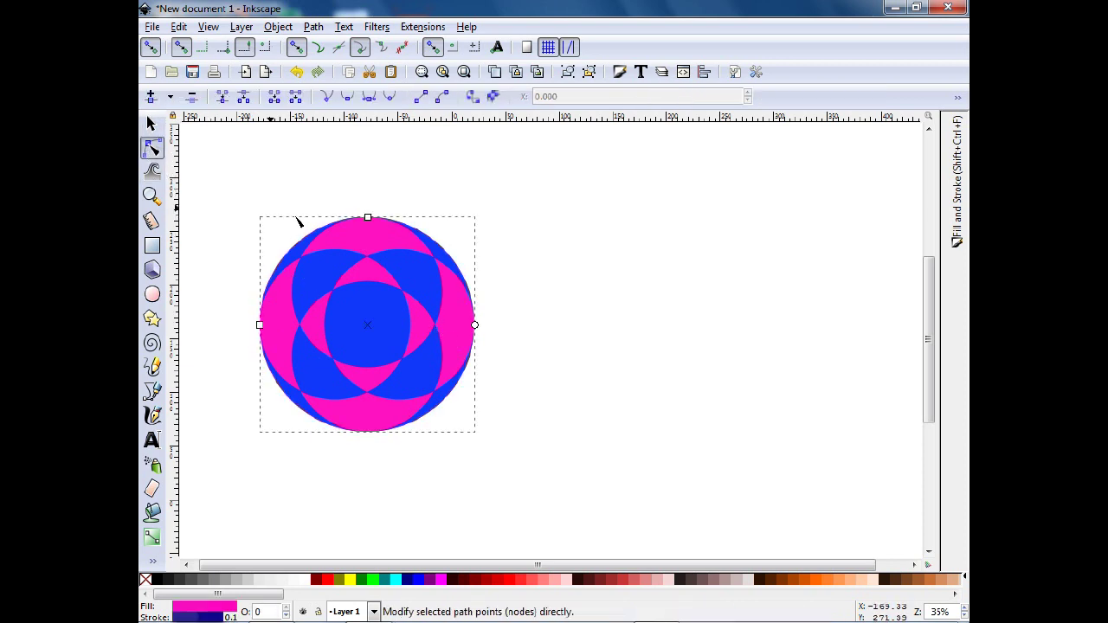
click(299, 175)
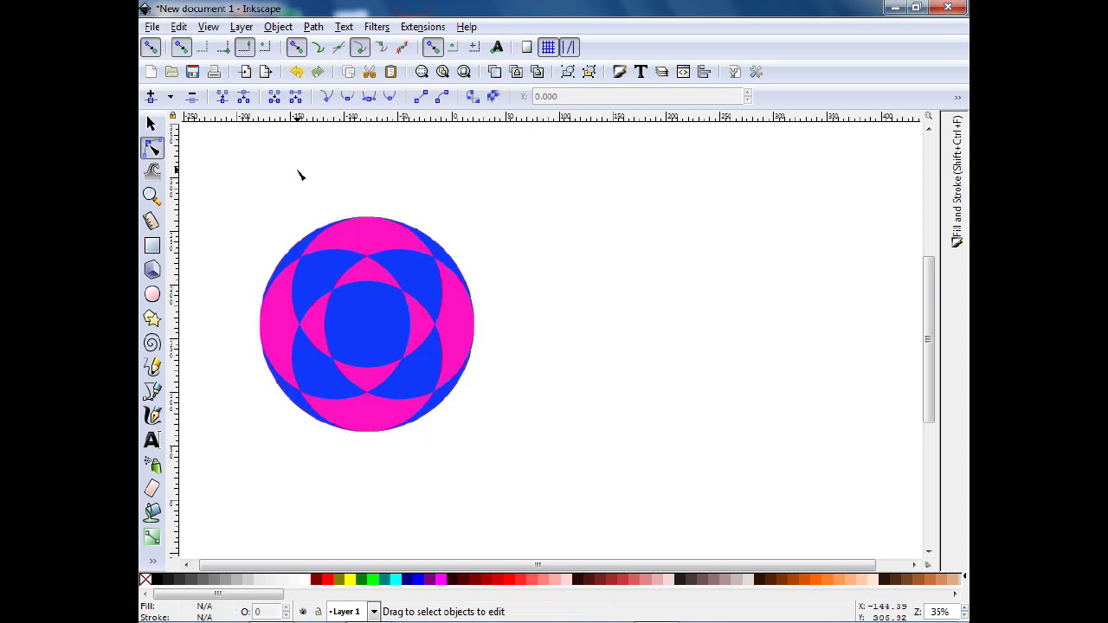
click(151, 124)
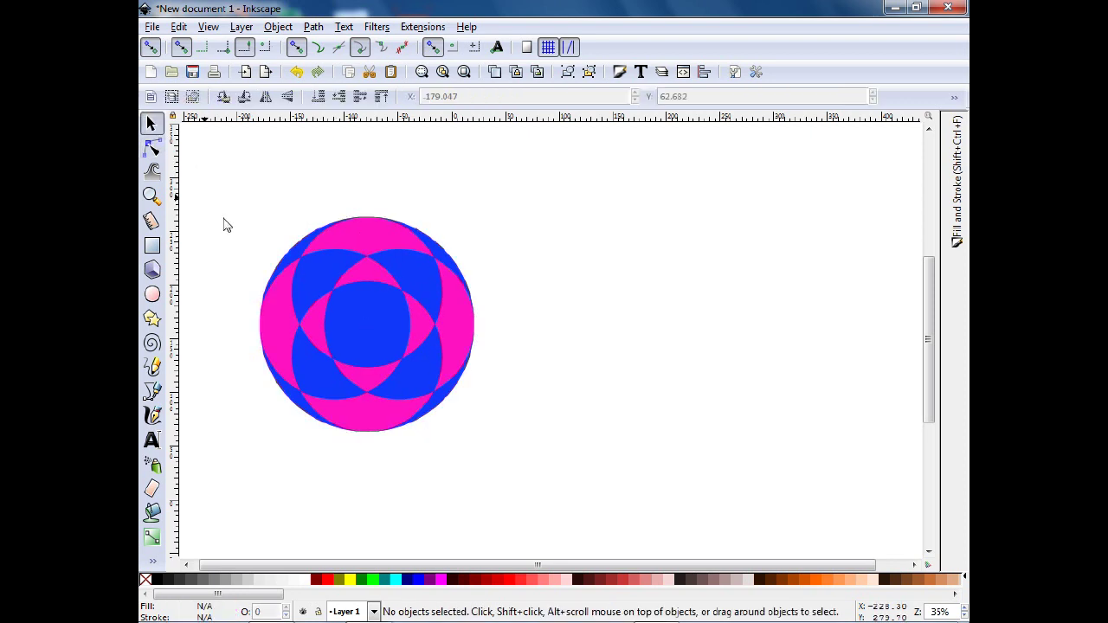